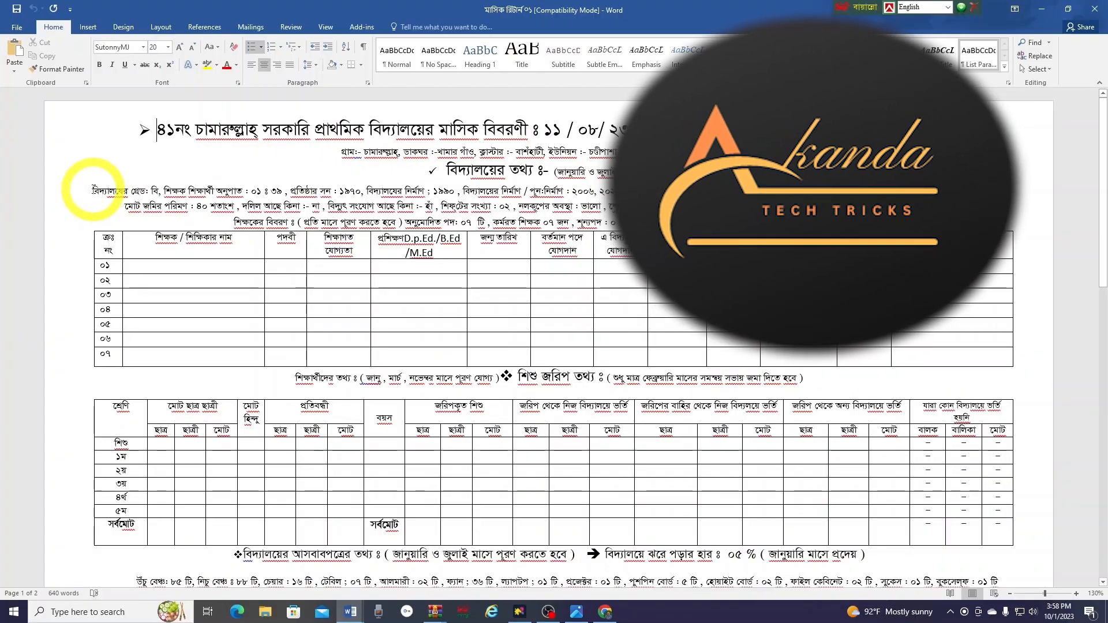
Enter the teacher's full name in the শিক্ষক / শিক্ষিকার নাম cell of row ০১
triple_click(94, 191)
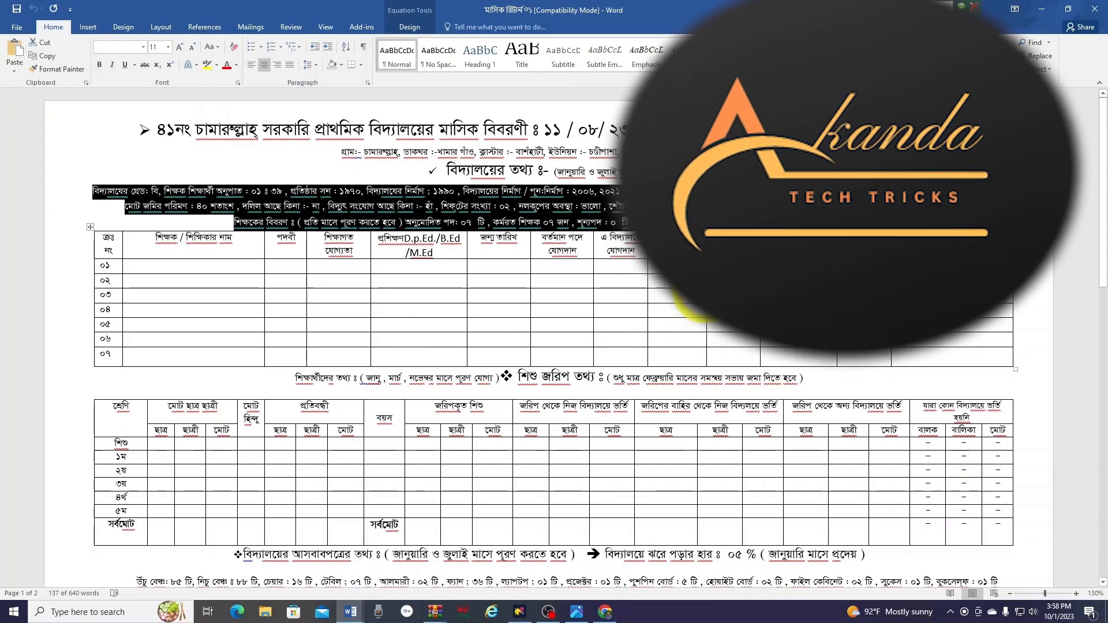
left_click(420, 267)
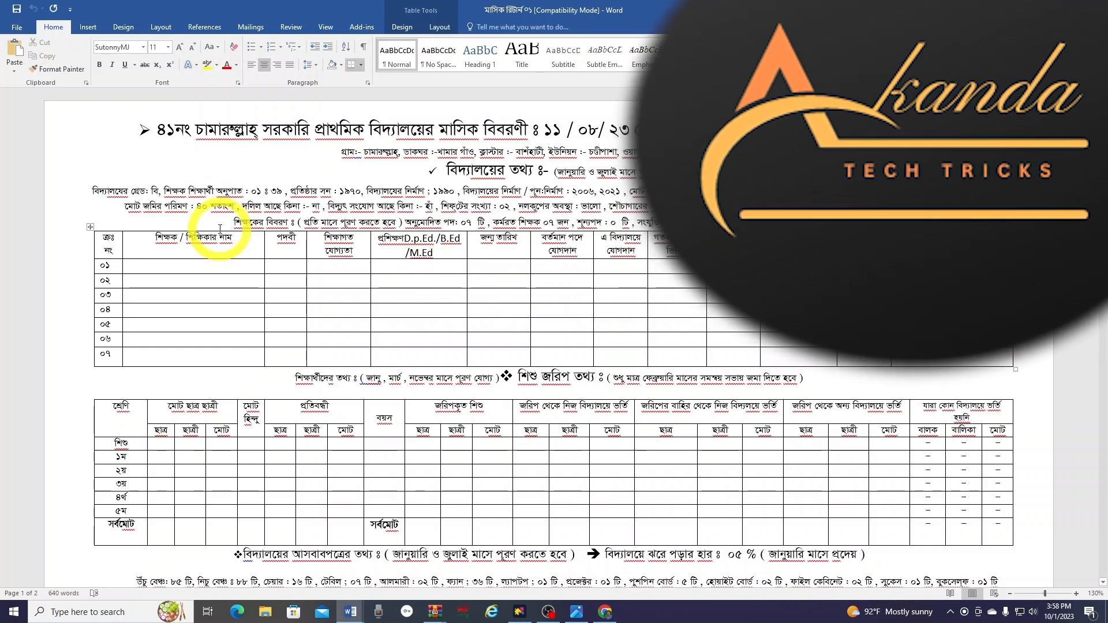
left_click(192, 267)
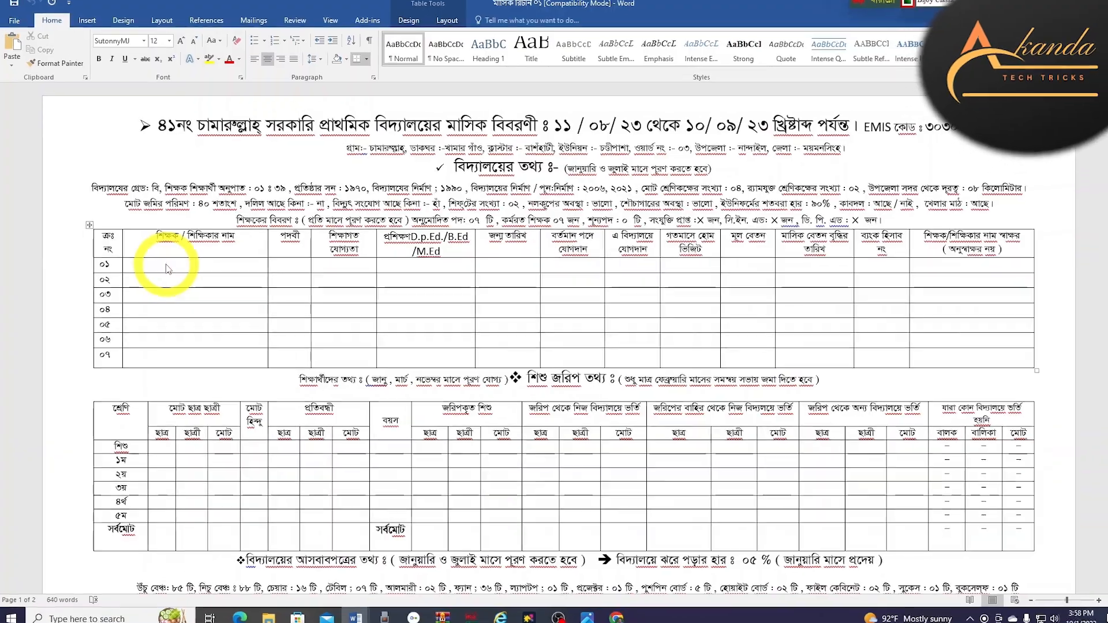
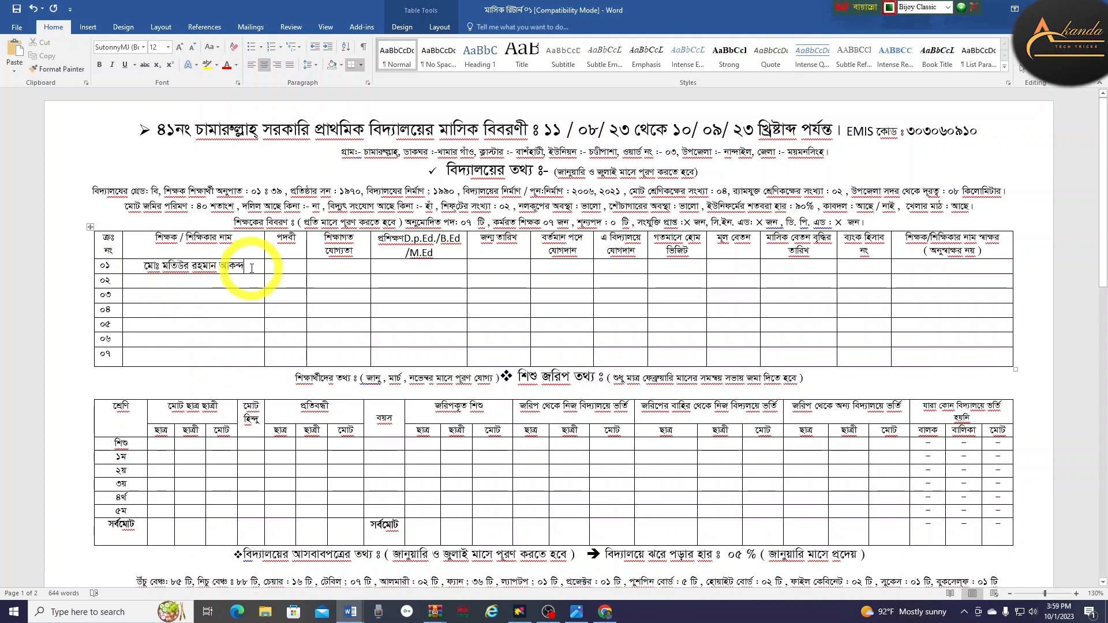
left_click_drag(252, 268, 152, 268)
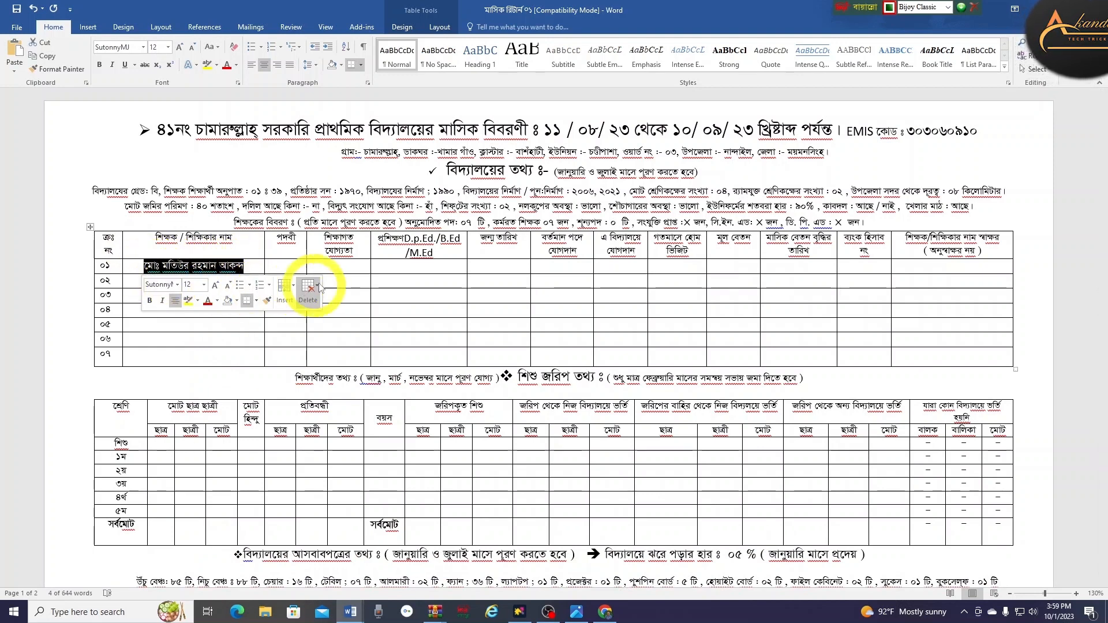
left_click(339, 281)
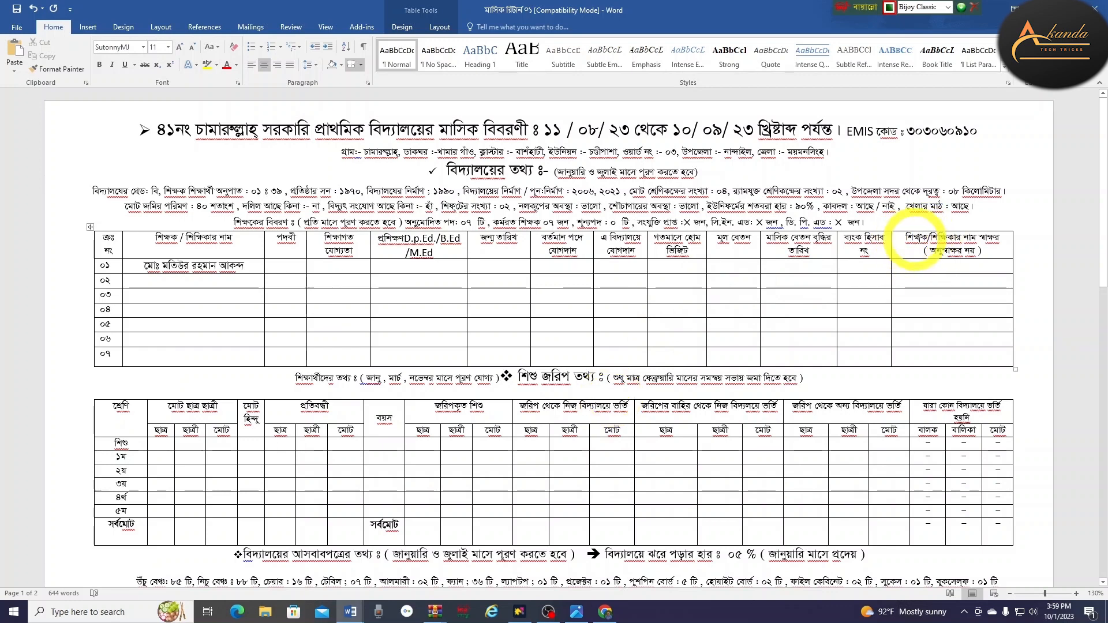
left_click_drag(941, 270, 932, 353)
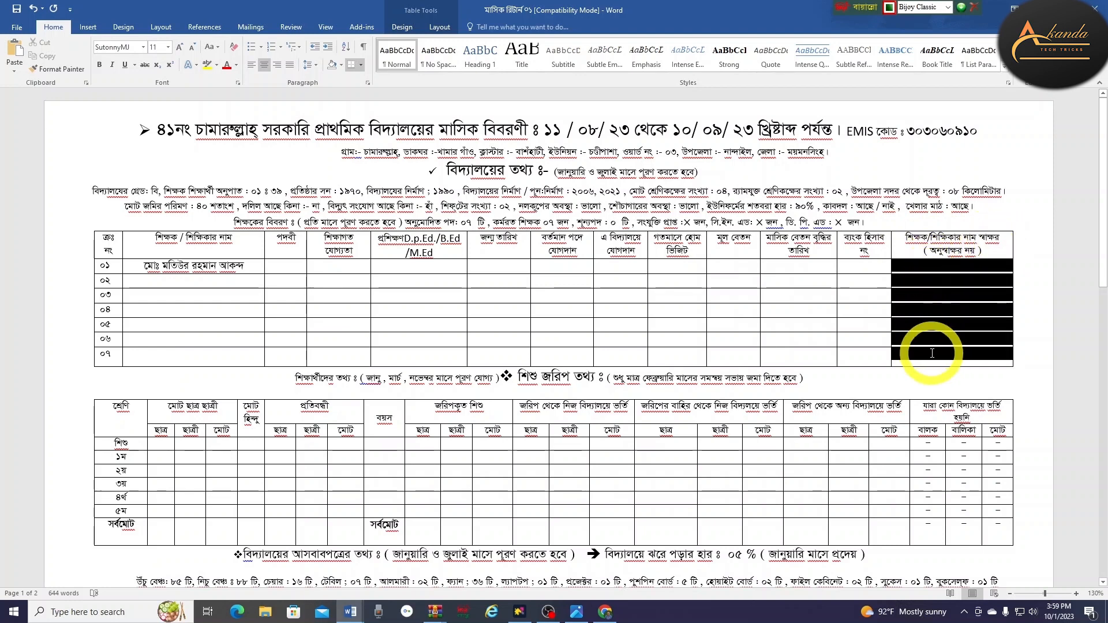
left_click_drag(198, 286, 187, 349)
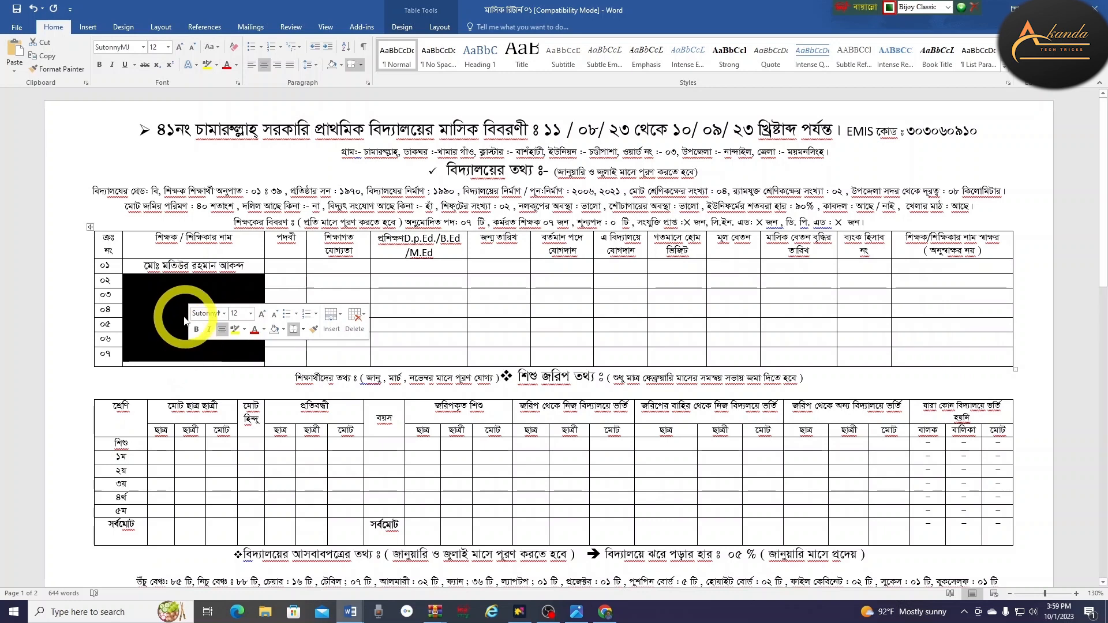
left_click(186, 314)
scroll(281, 310, "down", 2)
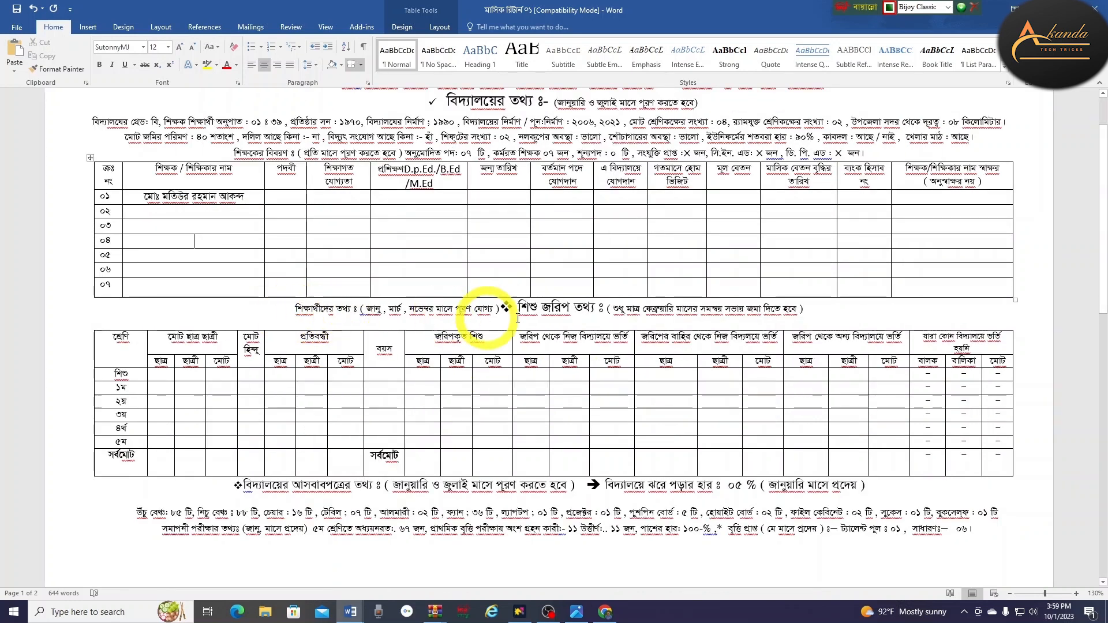
scroll(461, 369, "down", 2)
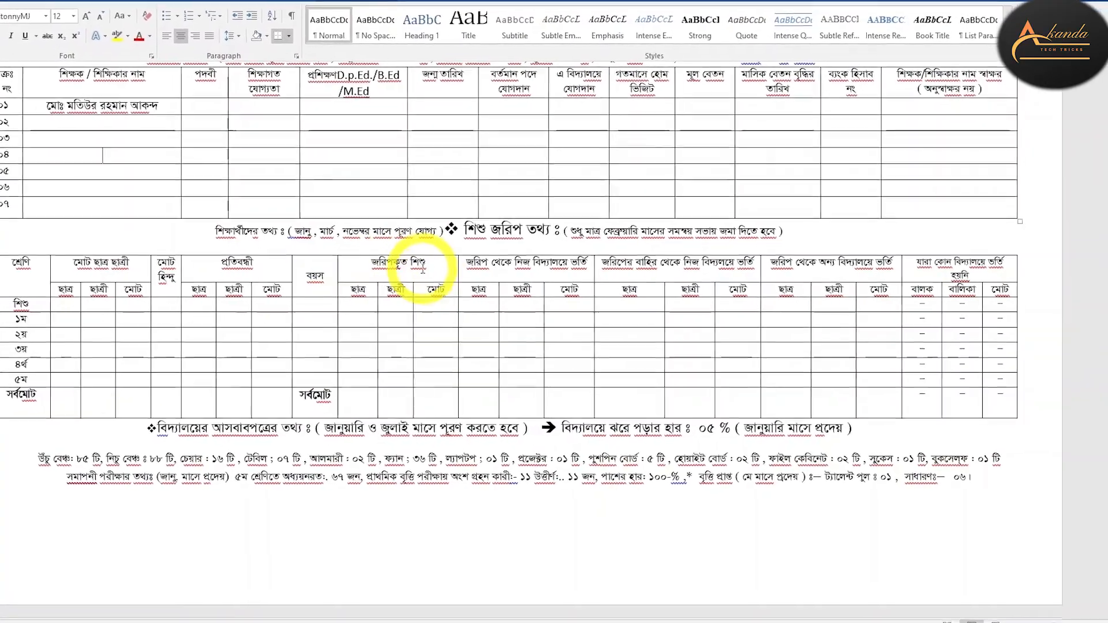
left_click_drag(335, 304, 438, 412)
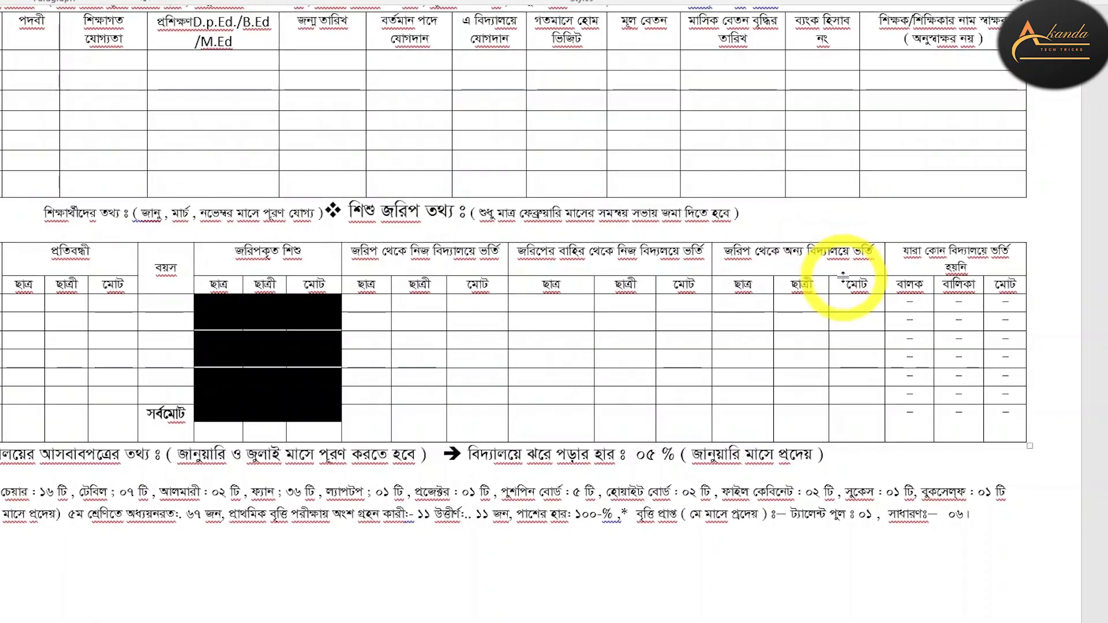
Enter ৩৪ in the মোট cell of the survey table's শিশু row
left_click(658, 300)
type("৩৪")
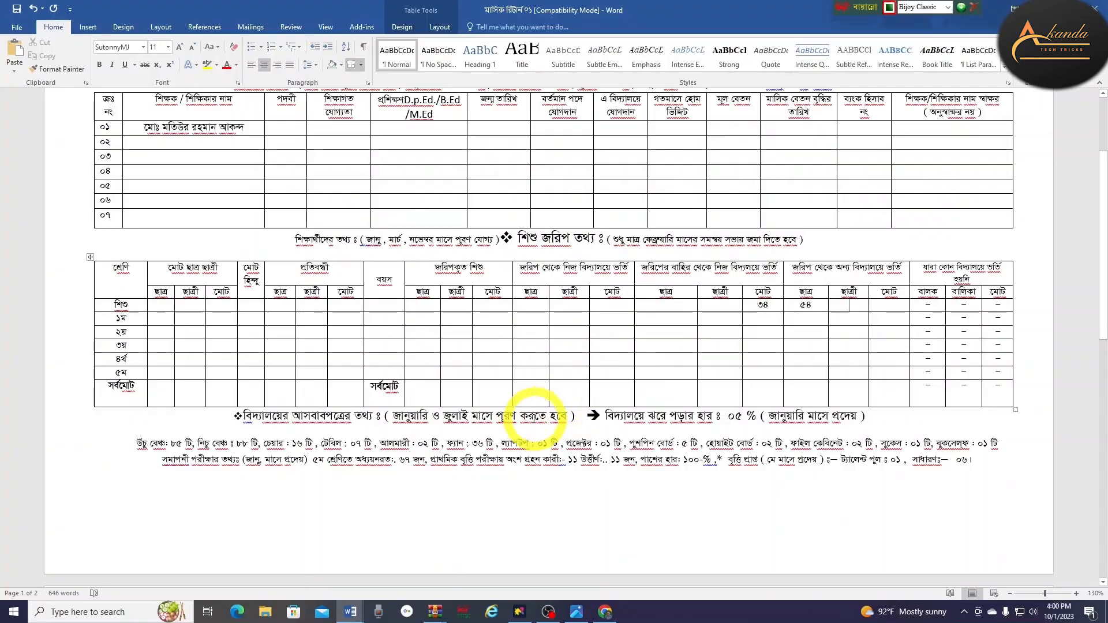
scroll(2, 462, "down", 2)
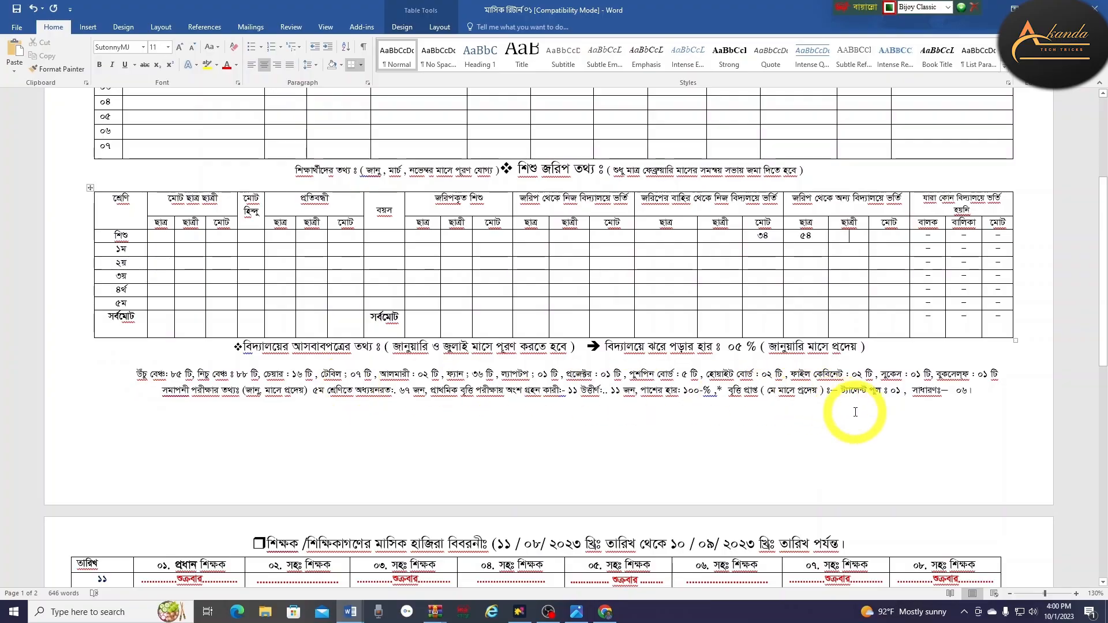
scroll(351, 421, "down", 5)
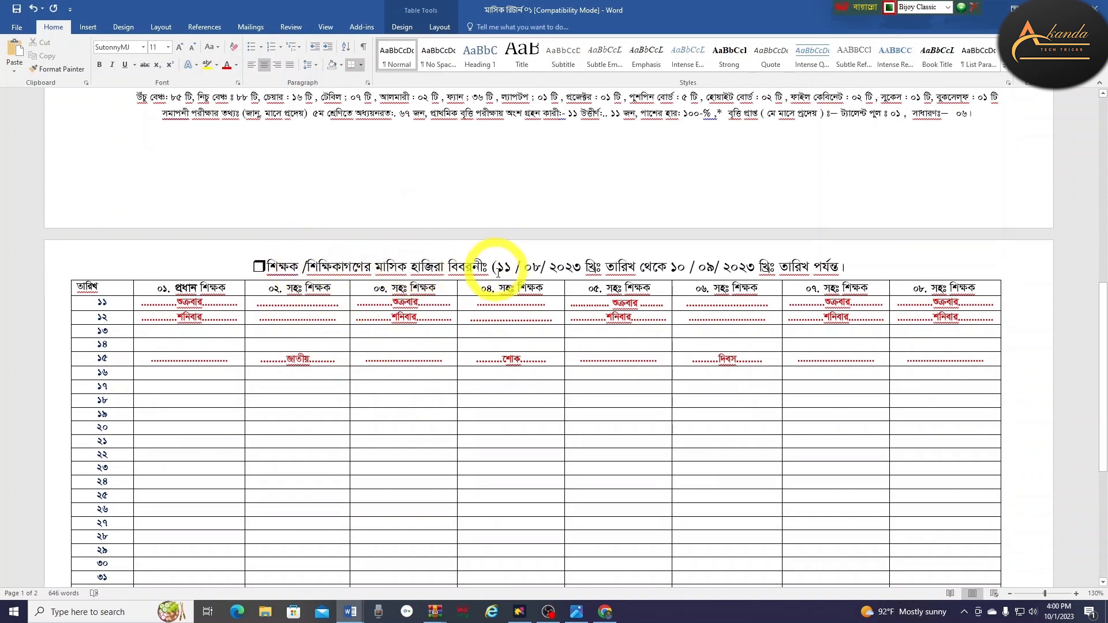
Cut the শুক্রবার and শনিবার entries from rows ১১–১২ and paste them into rows ১৯–২০
scroll(515, 254, "up", 8)
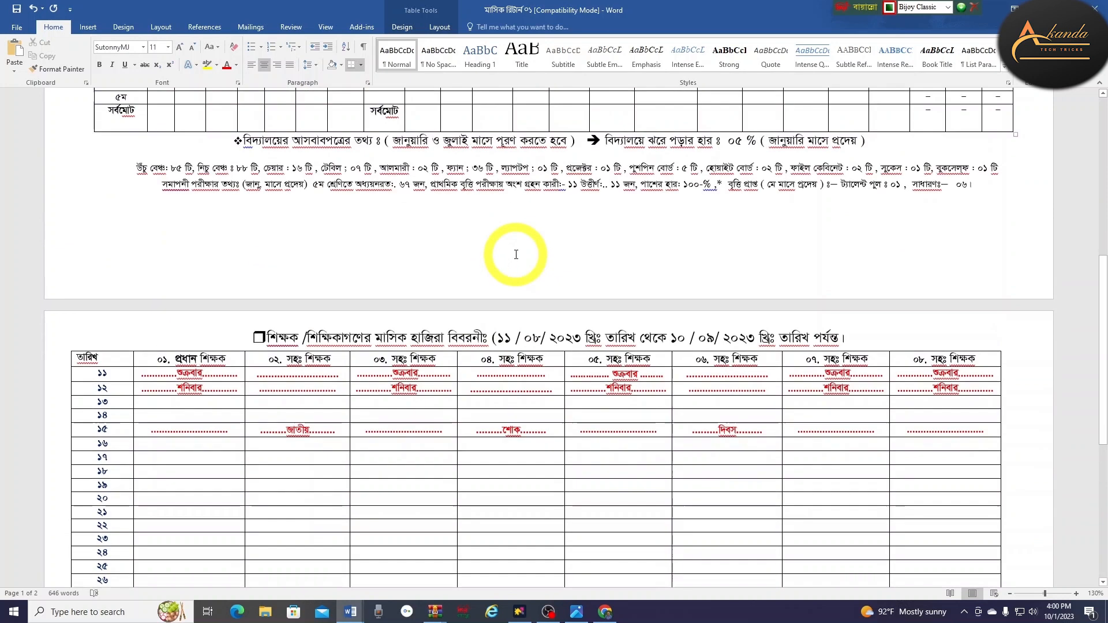
scroll(542, 263, "down", 7)
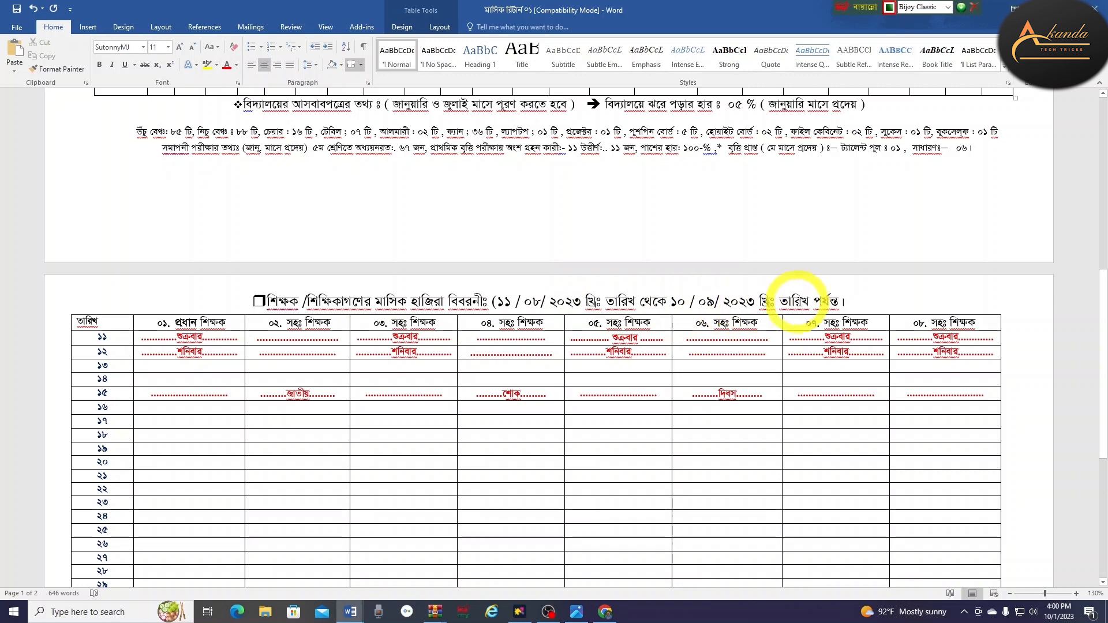
scroll(531, 518, "down", 3)
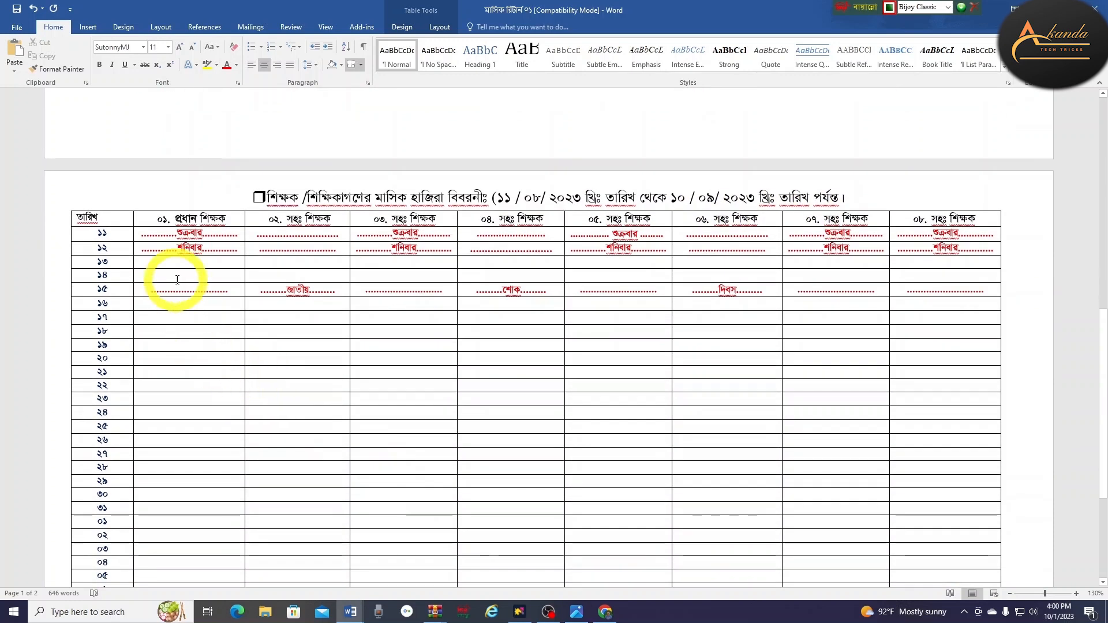
left_click_drag(140, 233, 976, 241)
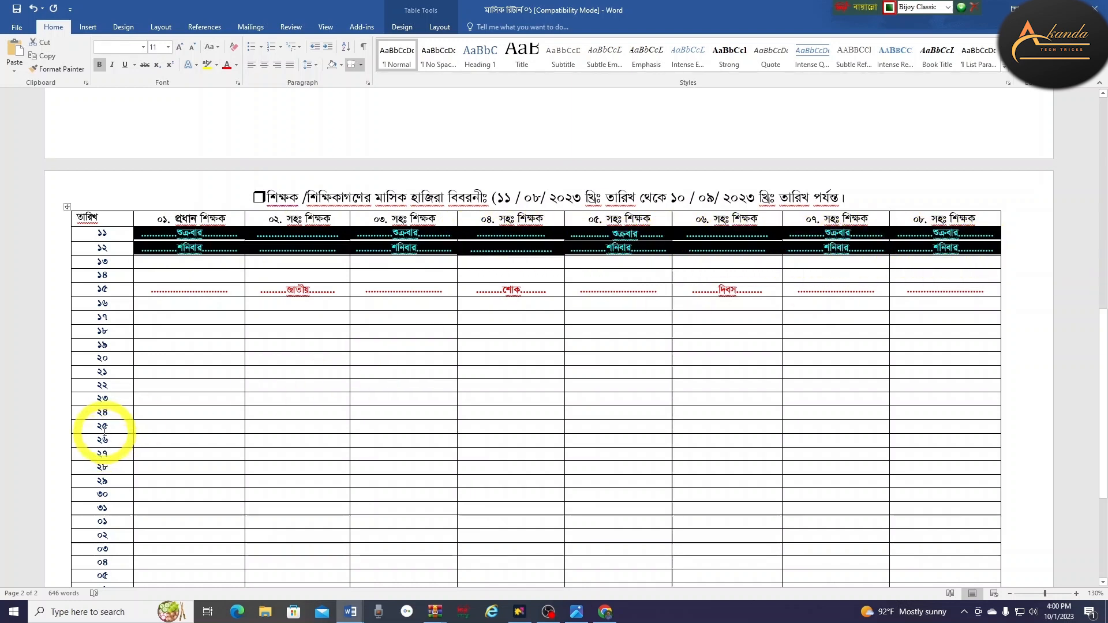
key("ctrl")
key("ctrl+x")
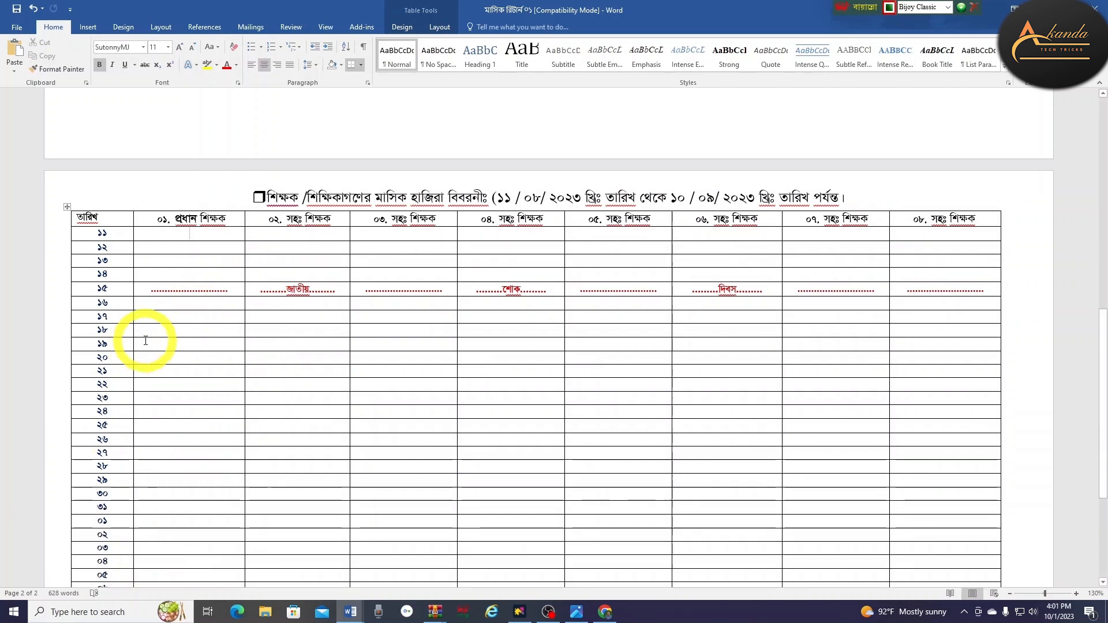
left_click_drag(146, 343, 923, 361)
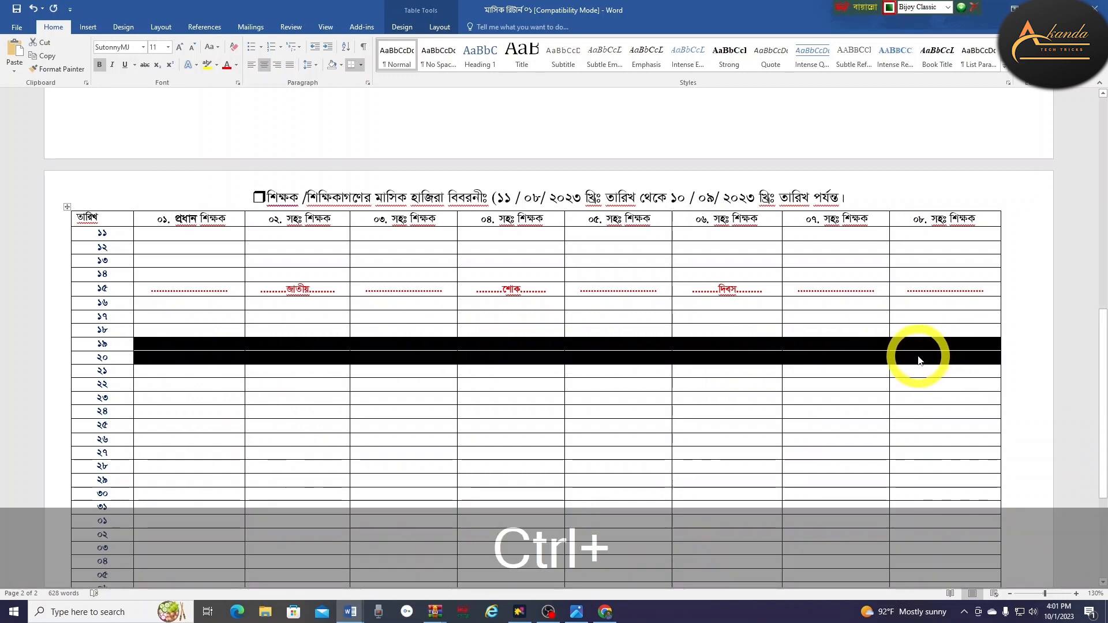
key("ctrl+v")
left_click(384, 447)
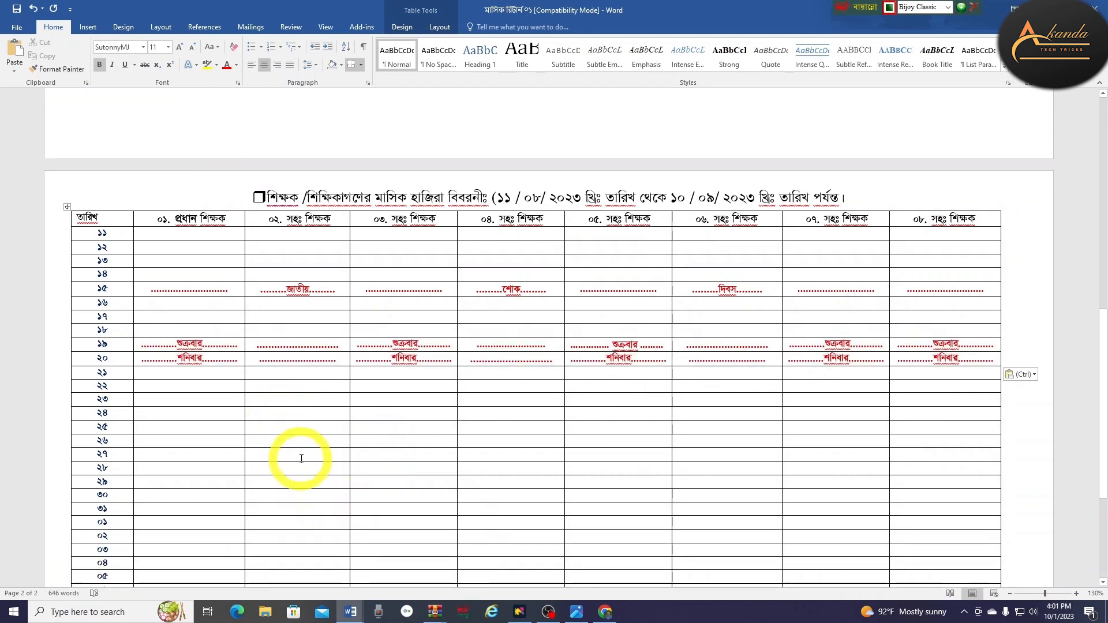
scroll(300, 456, "down", 6)
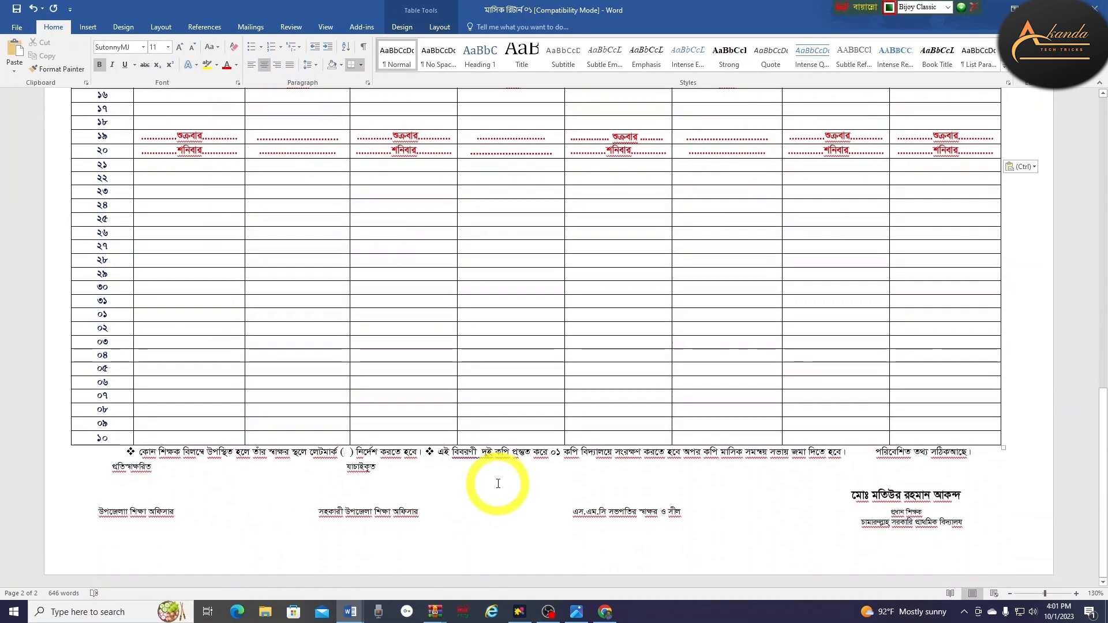
scroll(447, 397, "up", 10)
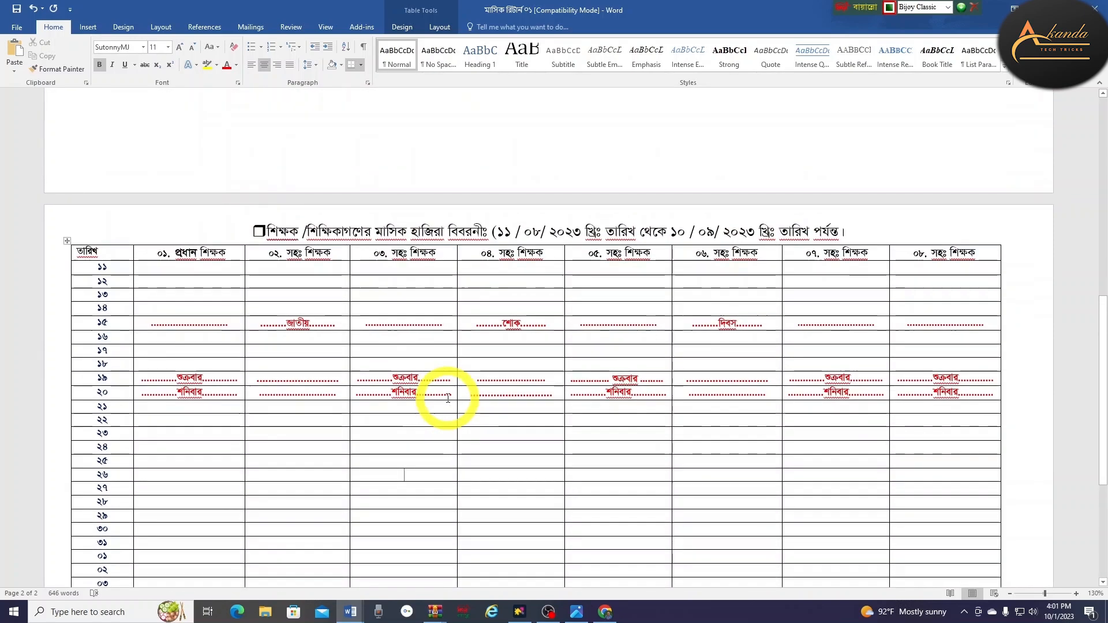
scroll(448, 397, "up", 10)
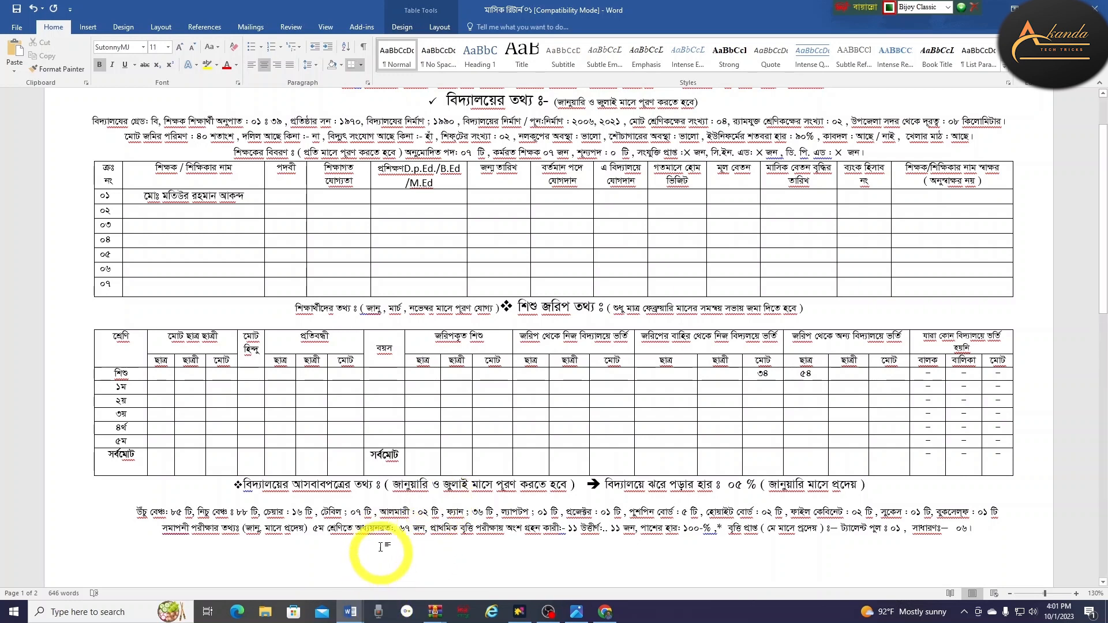
scroll(380, 513, "up", 3)
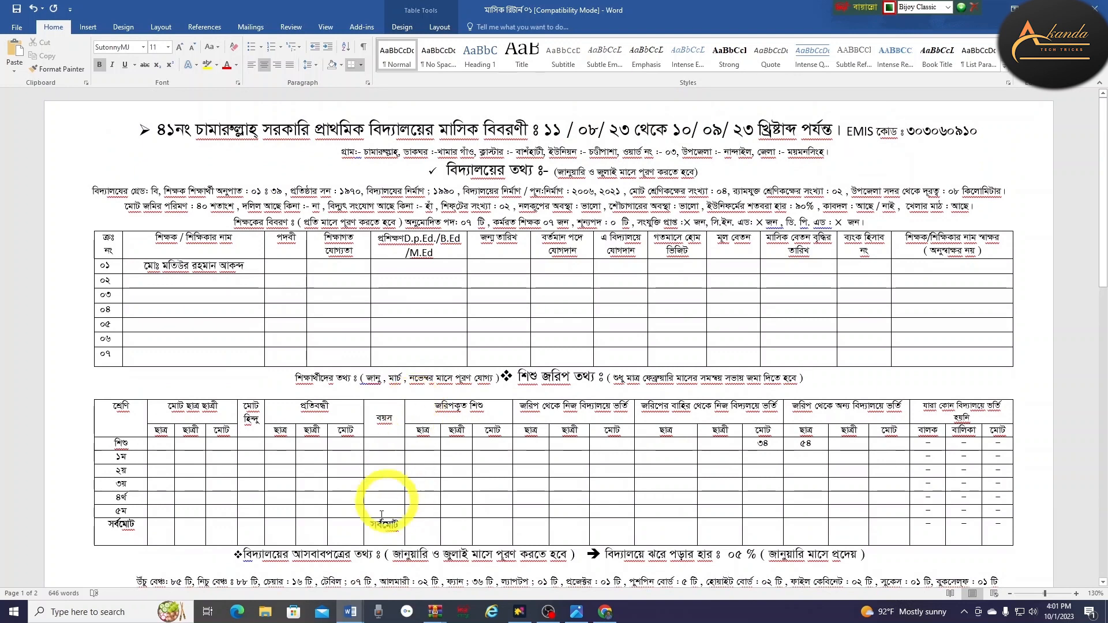
Switch to the বিদ্যালয় রিটার্ন-২৩ window and return to its মাসিক রিটার্ন ফরম heading
left_click(349, 612)
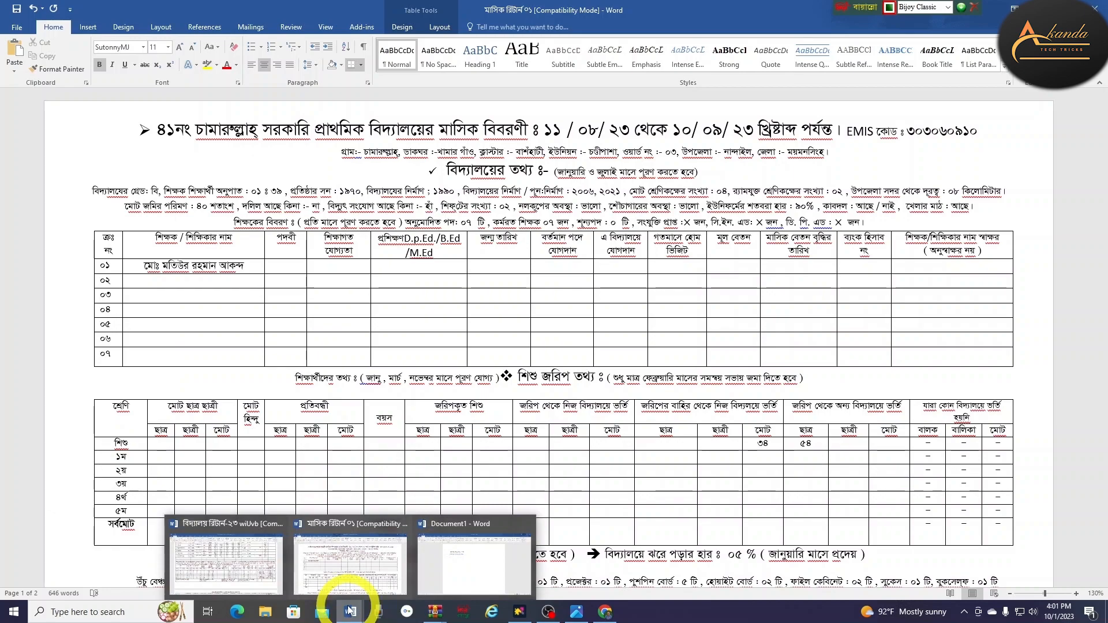
left_click(222, 534)
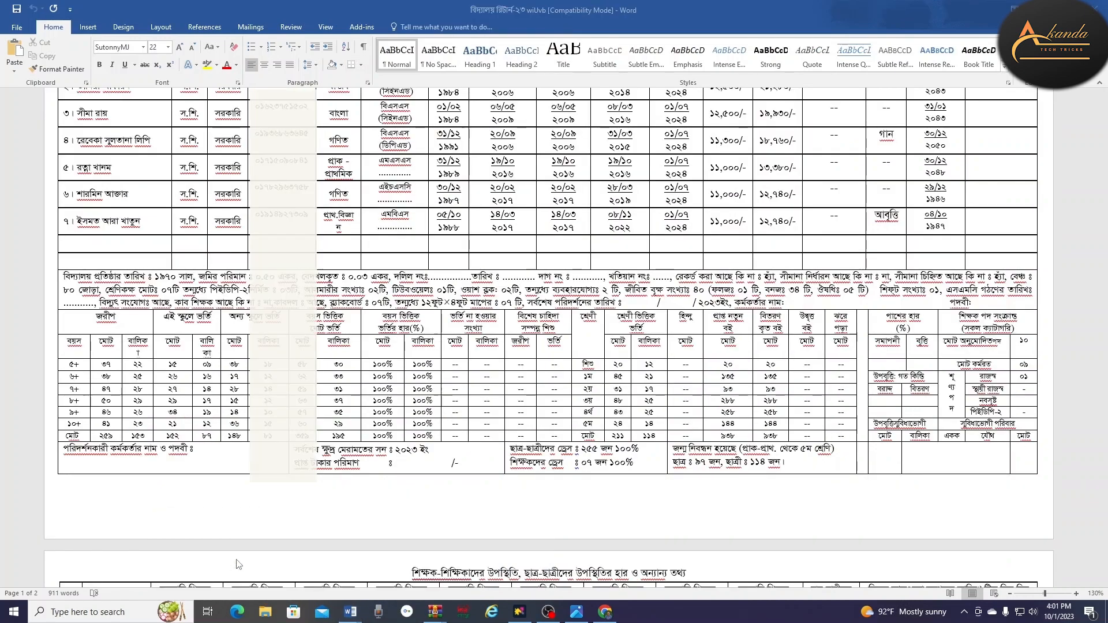
scroll(537, 380, "up", 4)
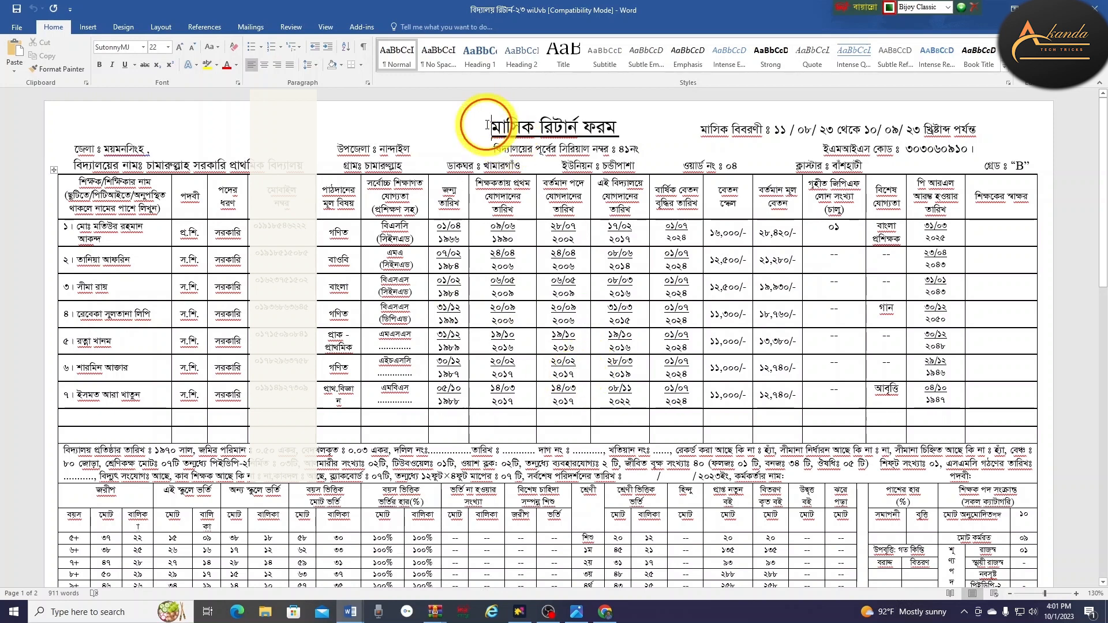
left_click_drag(525, 125, 655, 125)
left_click(722, 133)
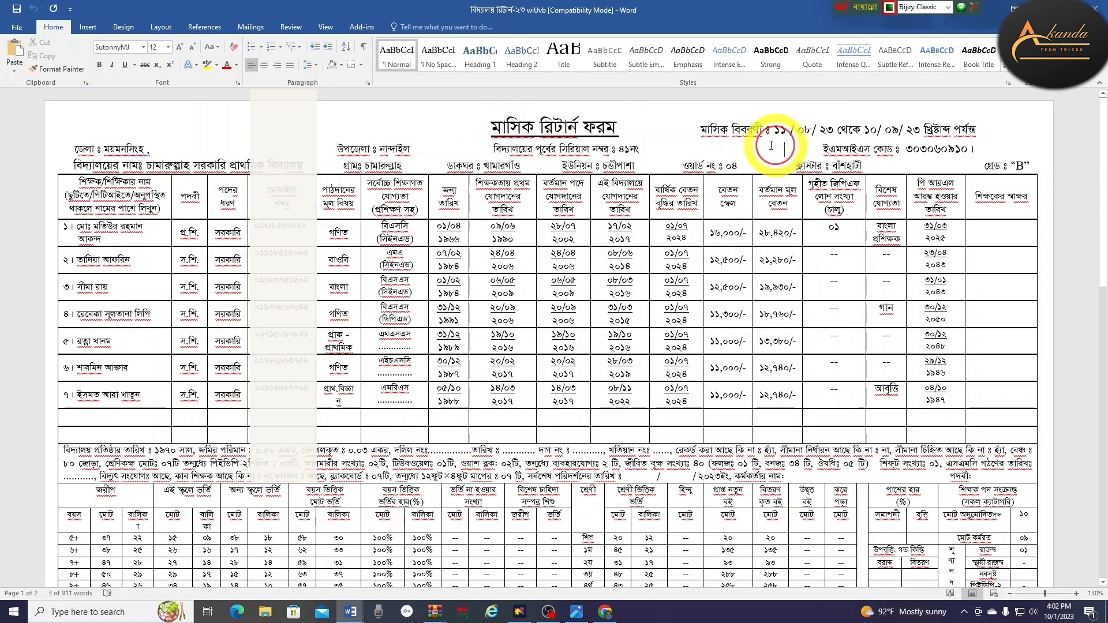
left_click(787, 127)
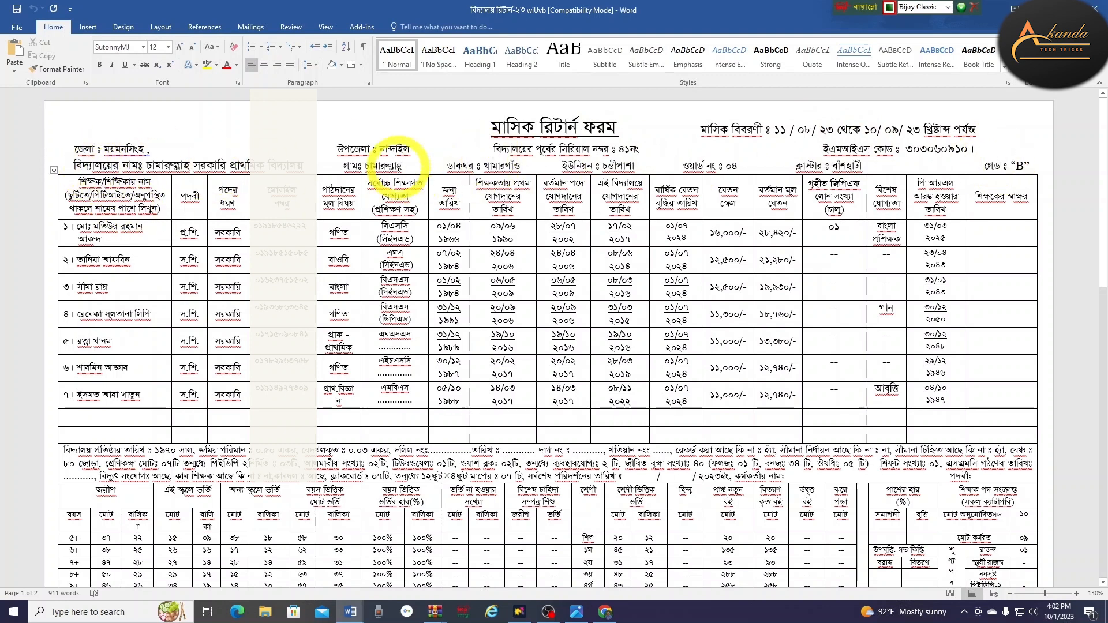
left_click_drag(345, 166, 906, 166)
left_click_drag(948, 166, 1033, 165)
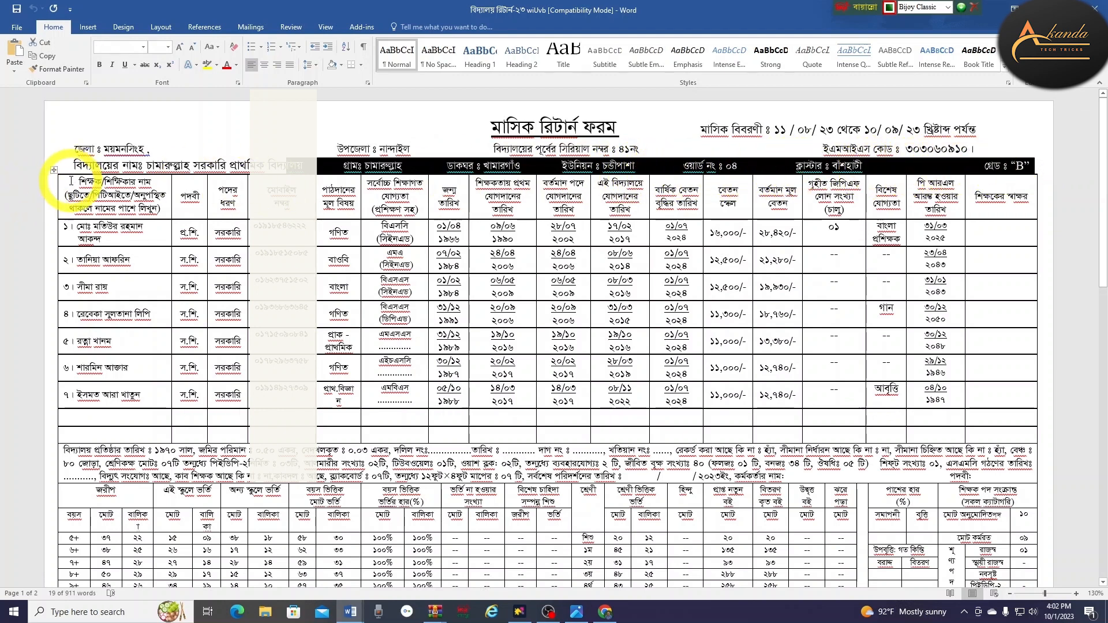
left_click_drag(70, 181, 210, 199)
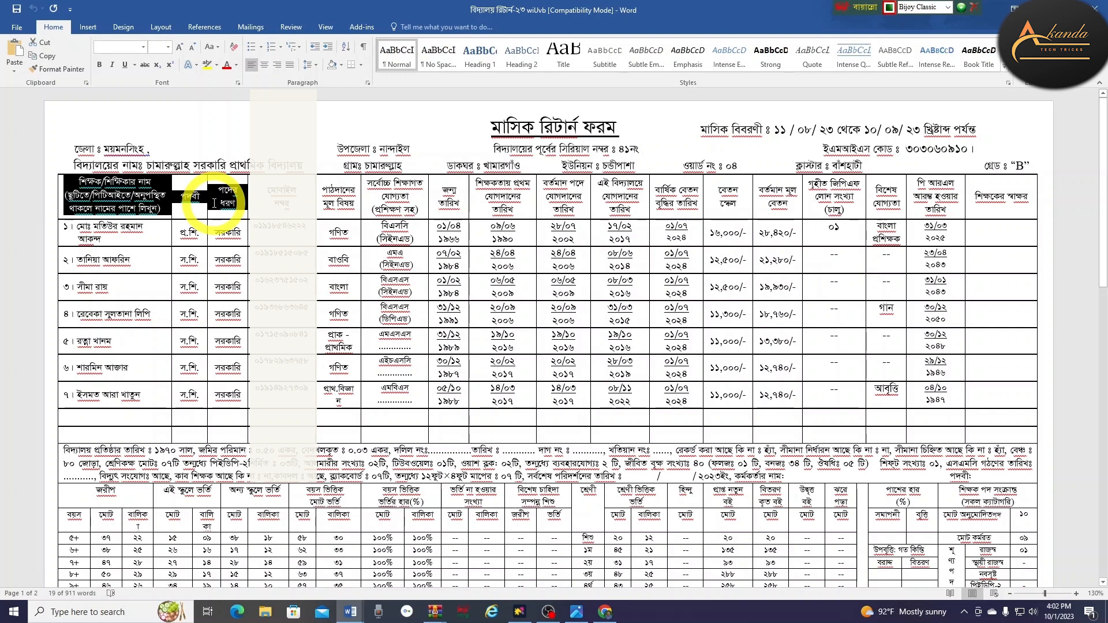
left_click(176, 121)
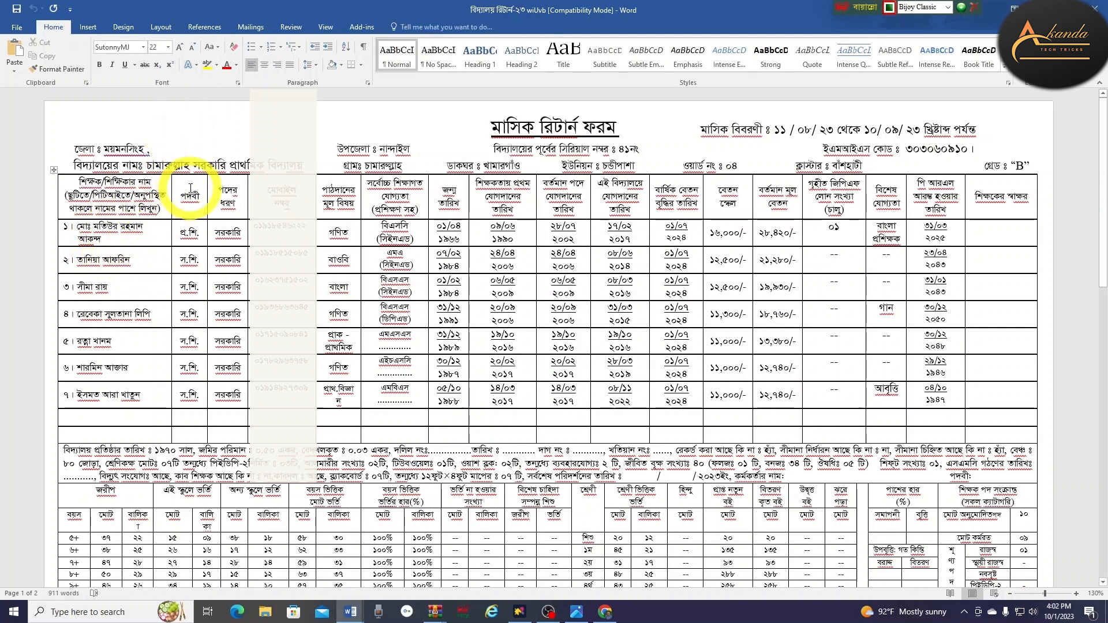
left_click_drag(190, 189, 188, 287)
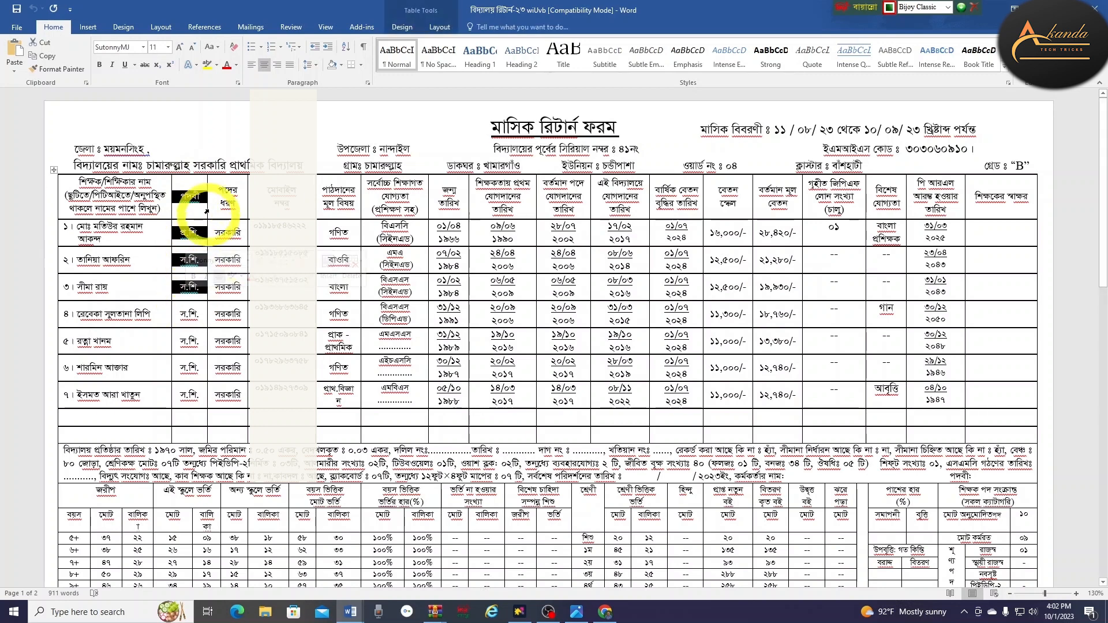
left_click_drag(224, 181, 230, 266)
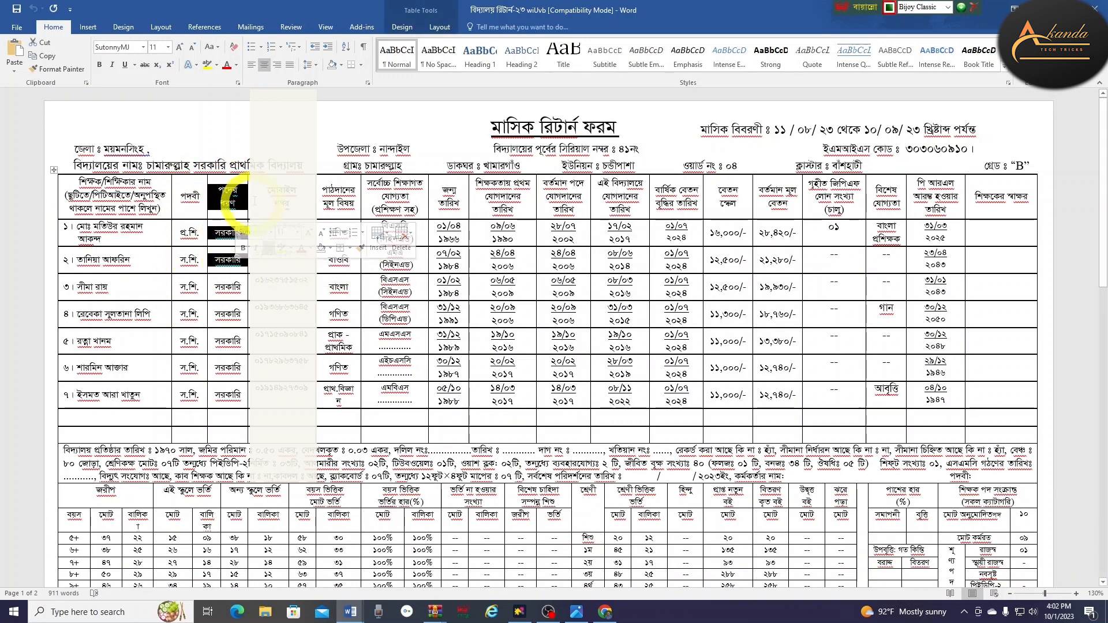
left_click_drag(279, 189, 284, 286)
left_click_drag(287, 356, 287, 357)
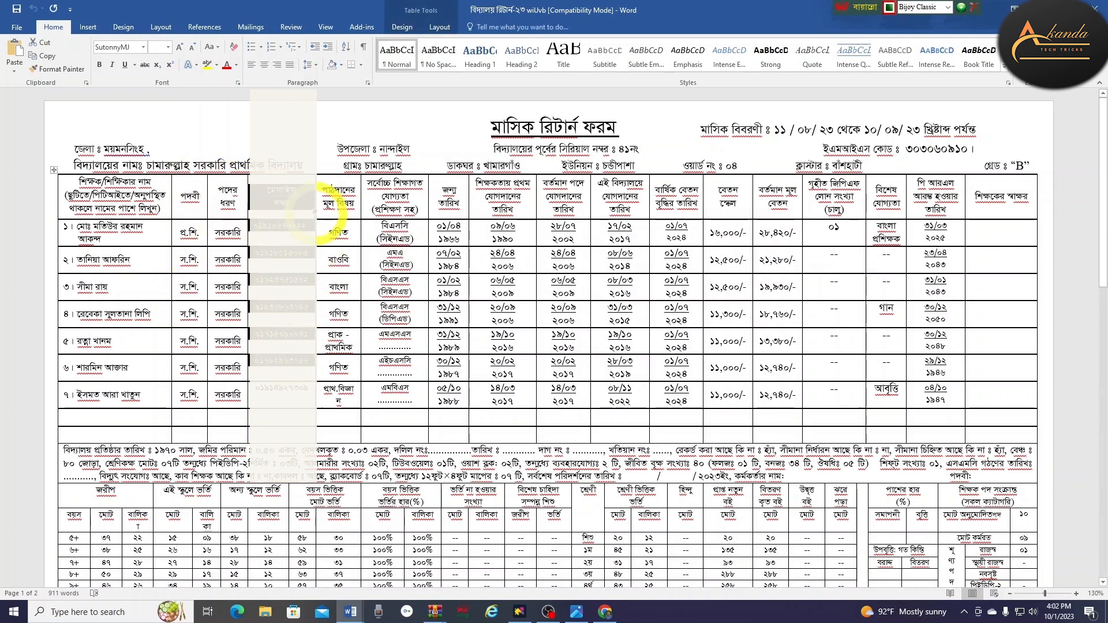
left_click_drag(334, 185, 346, 406)
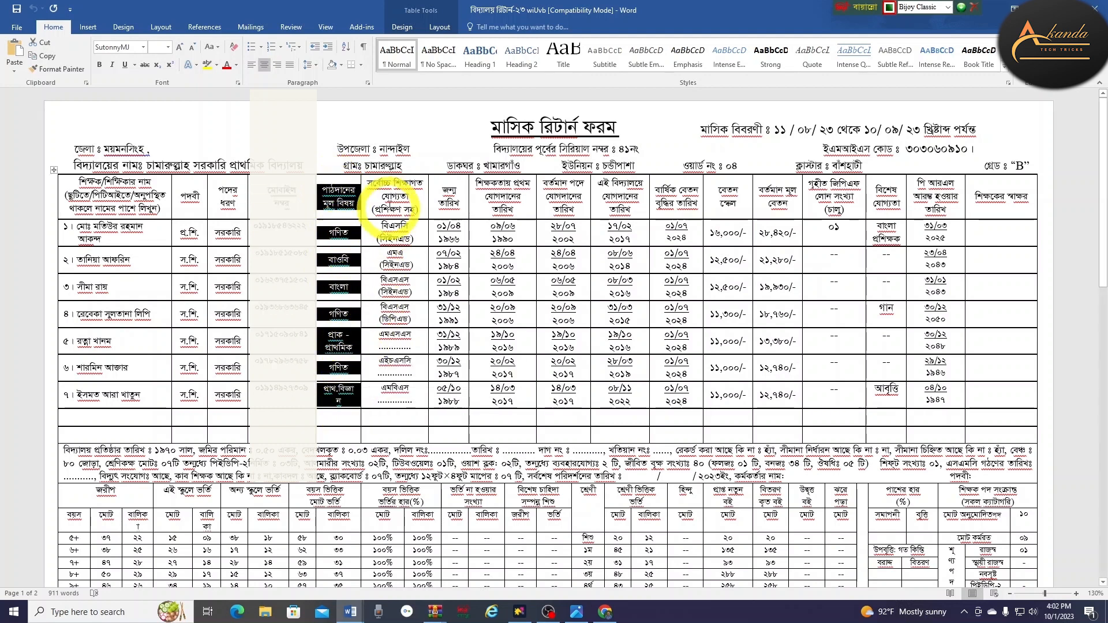
left_click(392, 199)
left_click_drag(392, 199, 386, 398)
left_click_drag(443, 193, 450, 399)
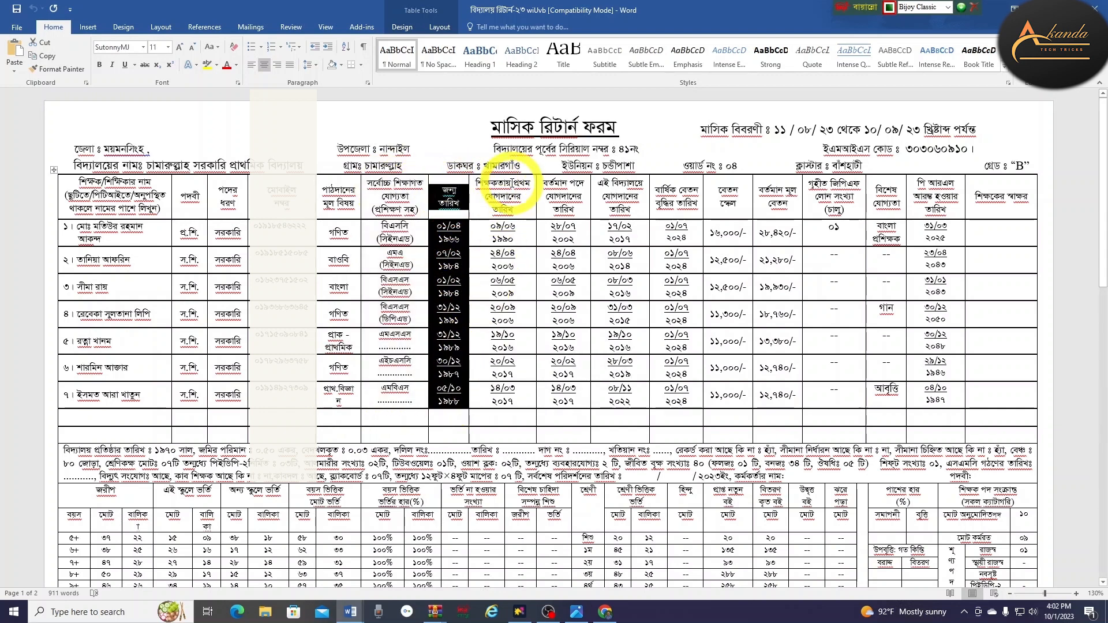
left_click_drag(502, 190, 510, 404)
left_click_drag(567, 186, 570, 404)
left_click_drag(619, 188, 621, 372)
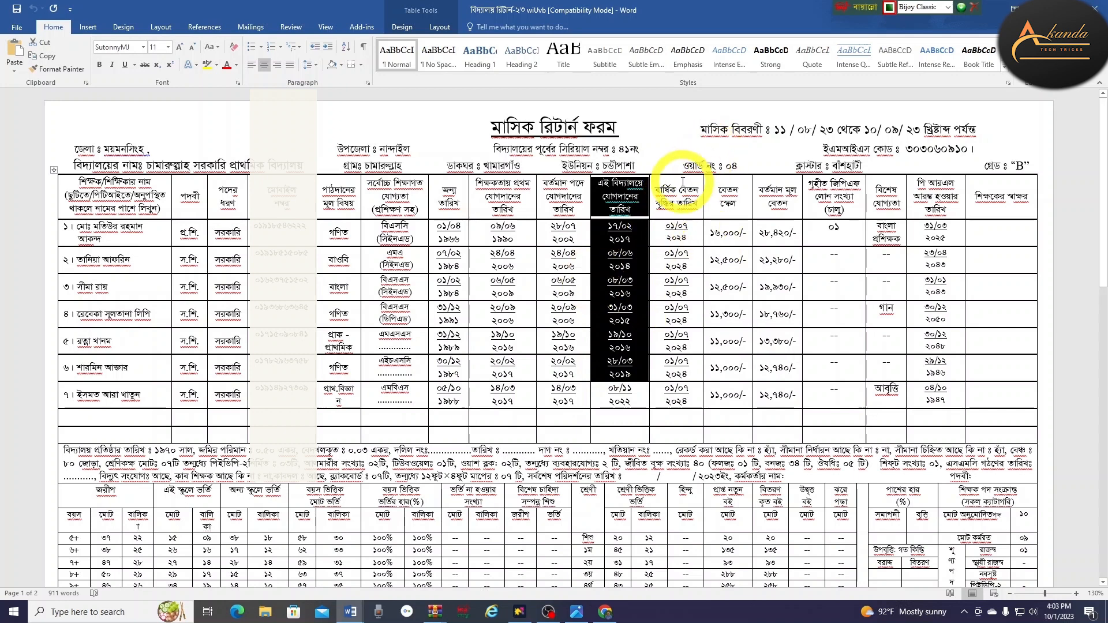
left_click_drag(678, 188, 680, 314)
left_click_drag(727, 189, 728, 362)
left_click_drag(778, 193, 774, 371)
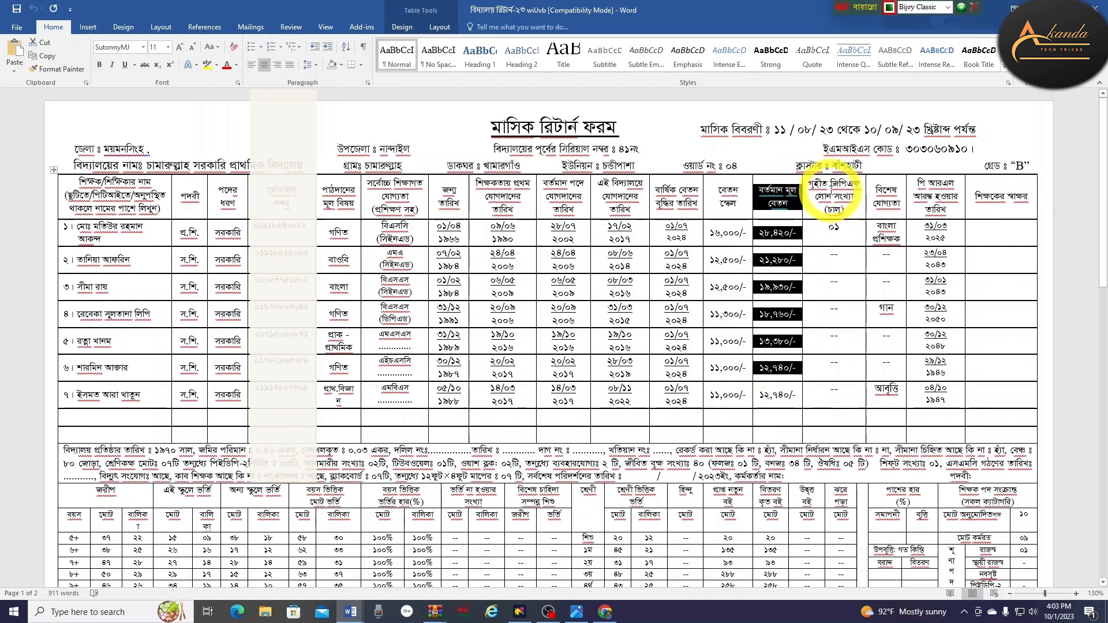
left_click_drag(833, 193, 837, 398)
left_click_drag(887, 186, 888, 270)
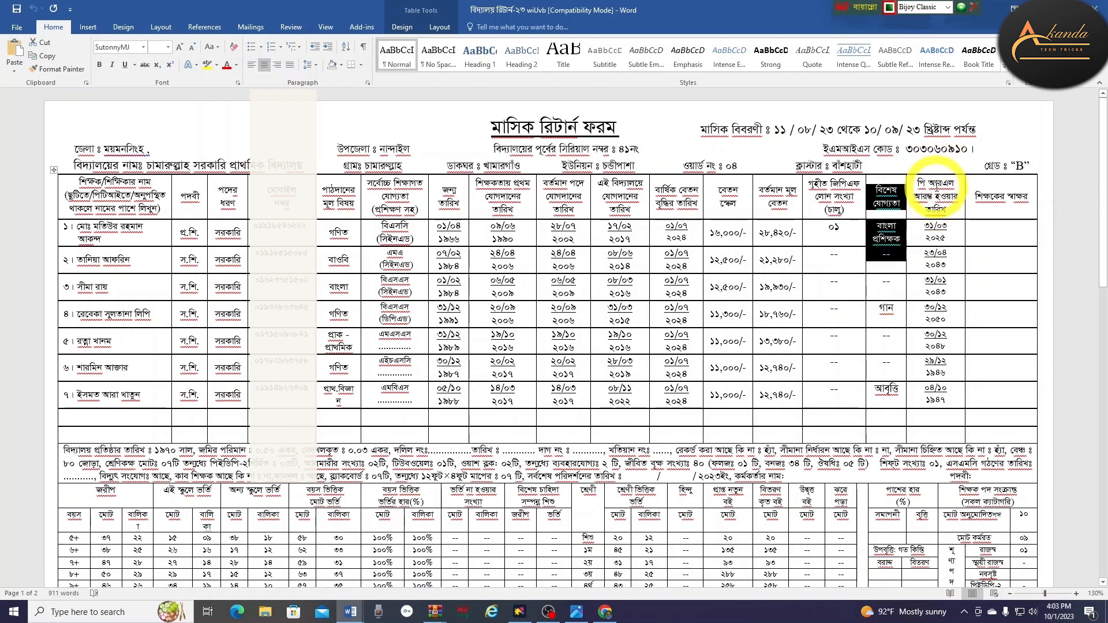
left_click_drag(931, 183, 935, 316)
left_click_drag(996, 228, 998, 418)
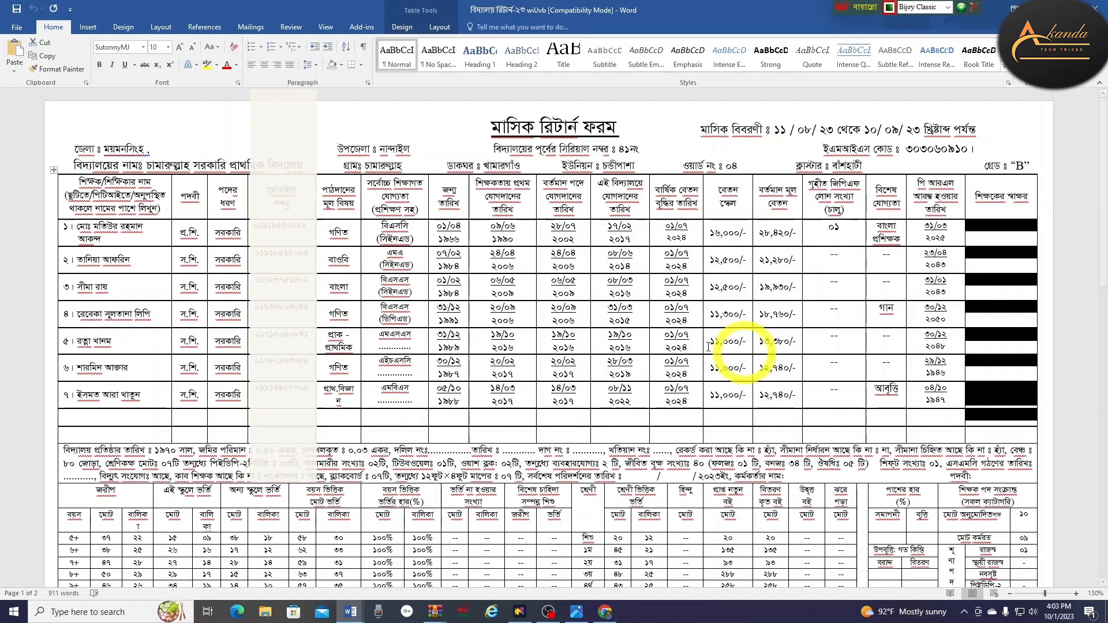
scroll(308, 254, "down", 3)
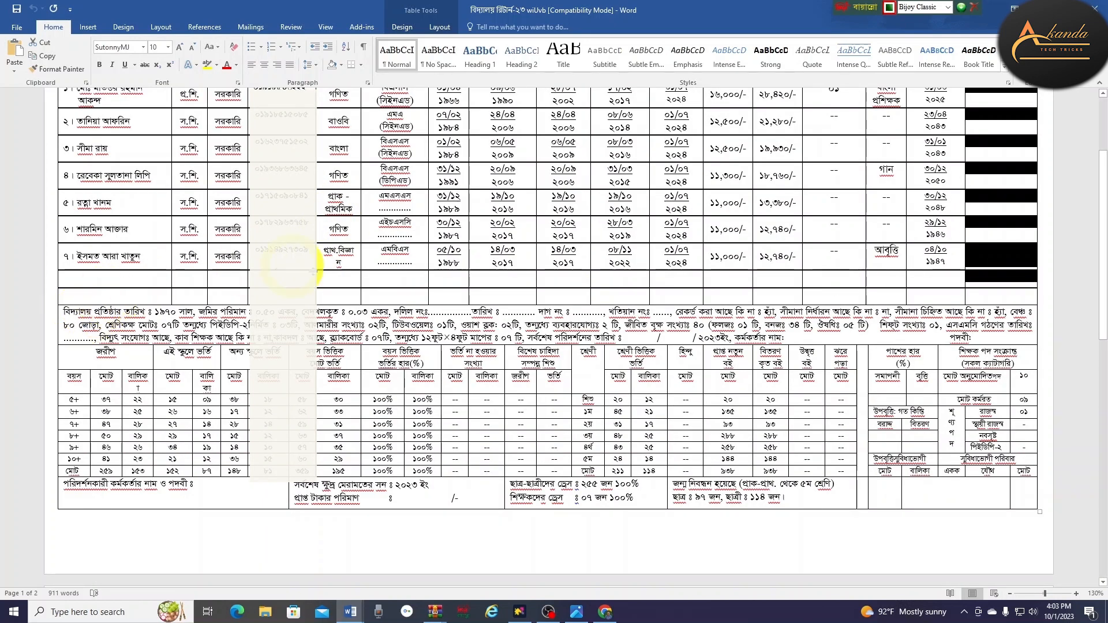
scroll(669, 283, "up", 2)
scroll(669, 283, "up", 2)
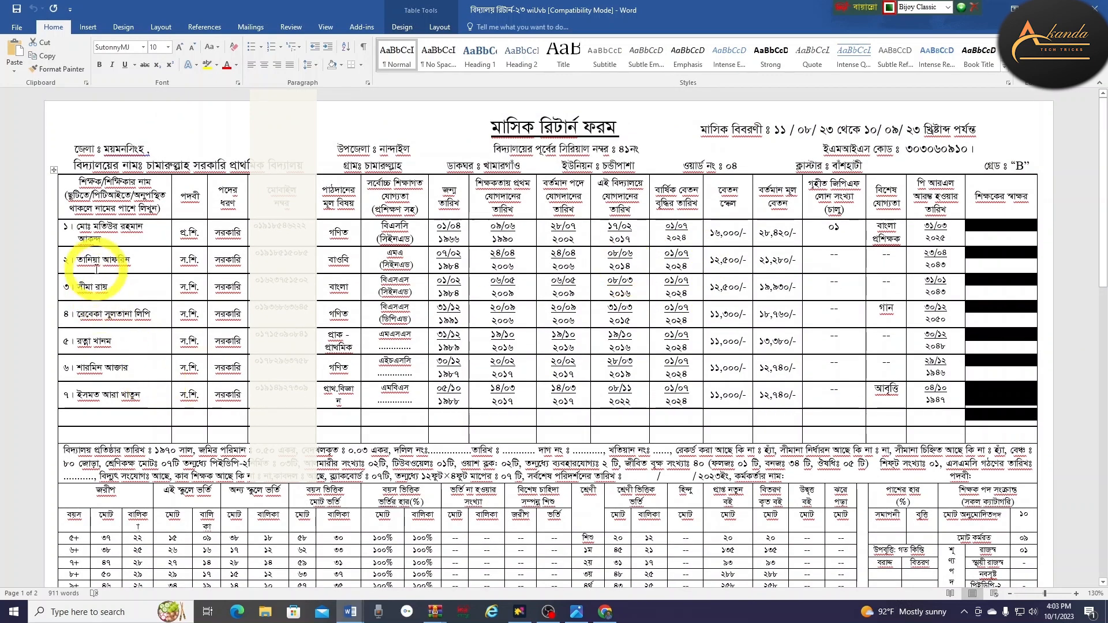
scroll(93, 320, "down", 2)
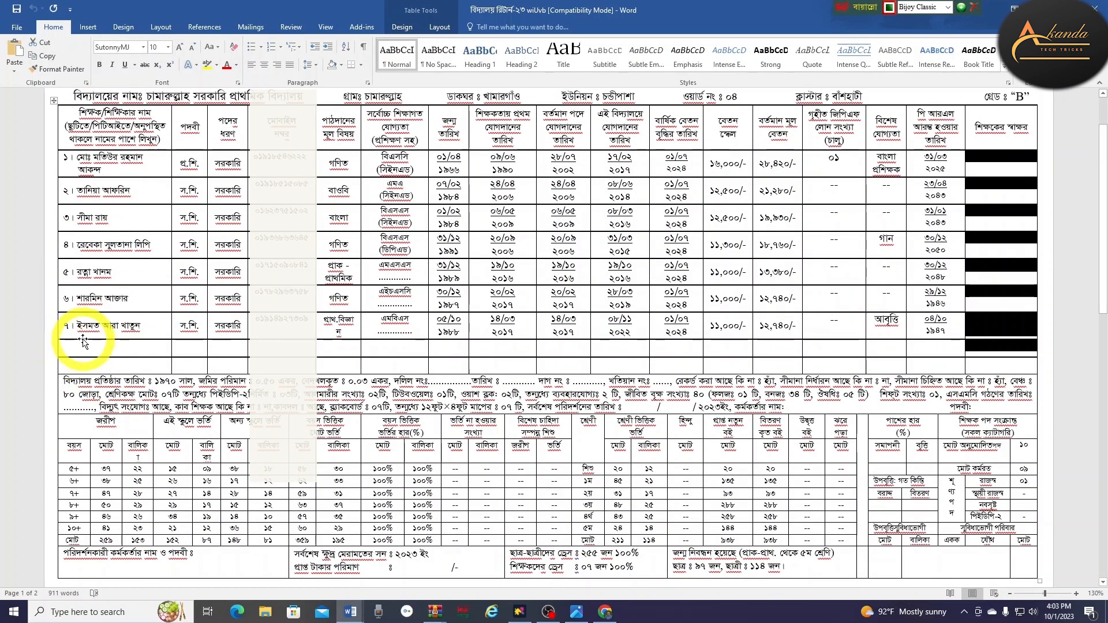
left_click(828, 343)
scroll(482, 458, "down", 4)
scroll(483, 506, "up", 2)
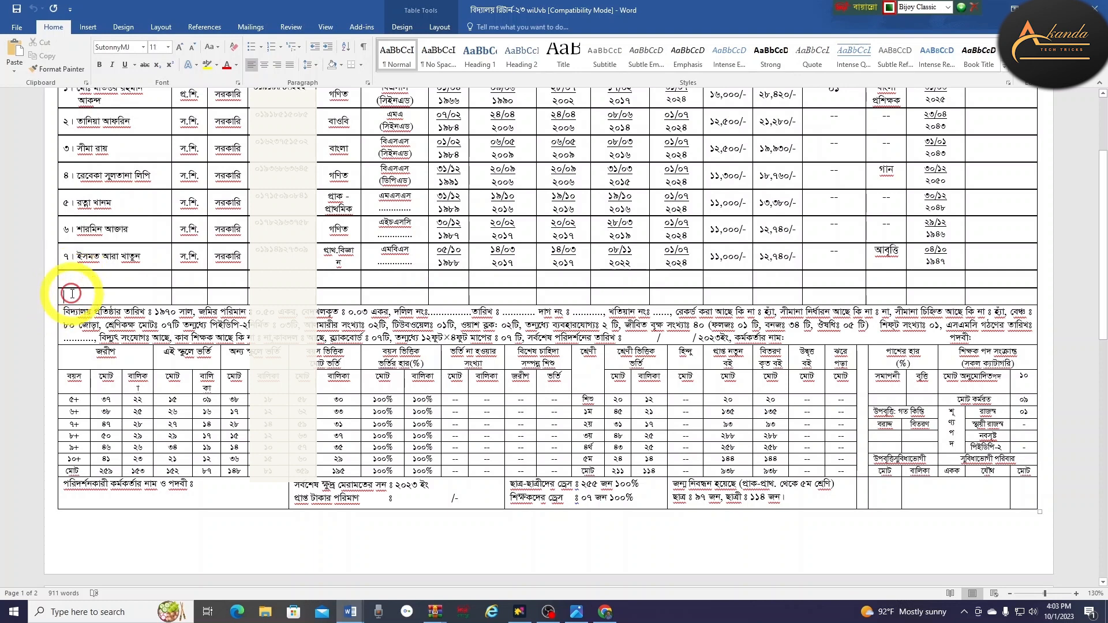
left_click(85, 293)
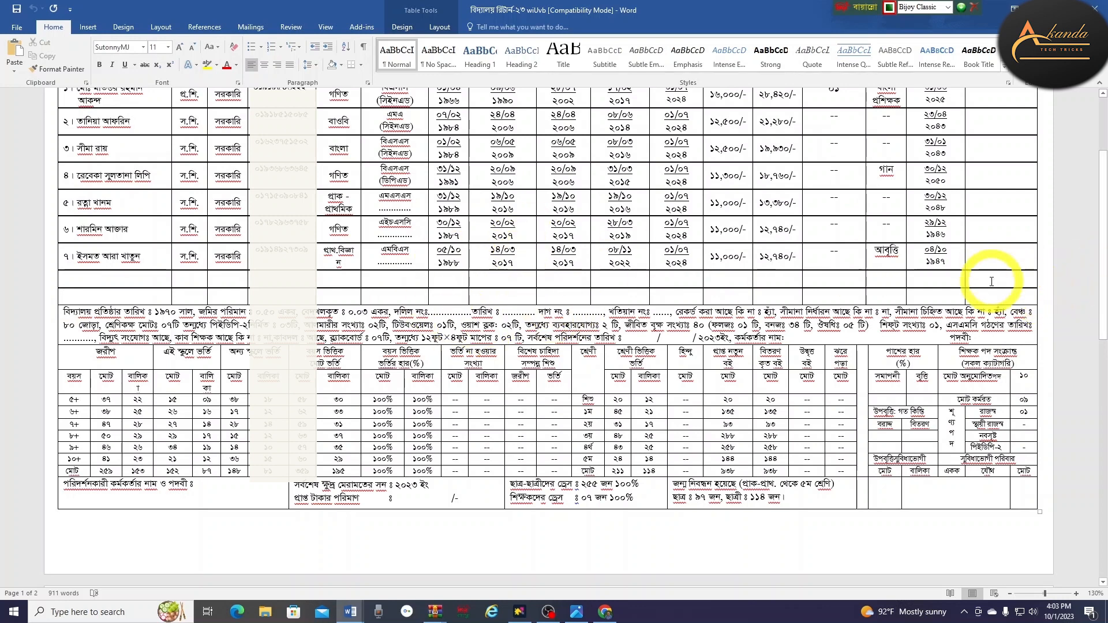
Add a blank row below the seventh teacher in the teacher table
left_click(1043, 298)
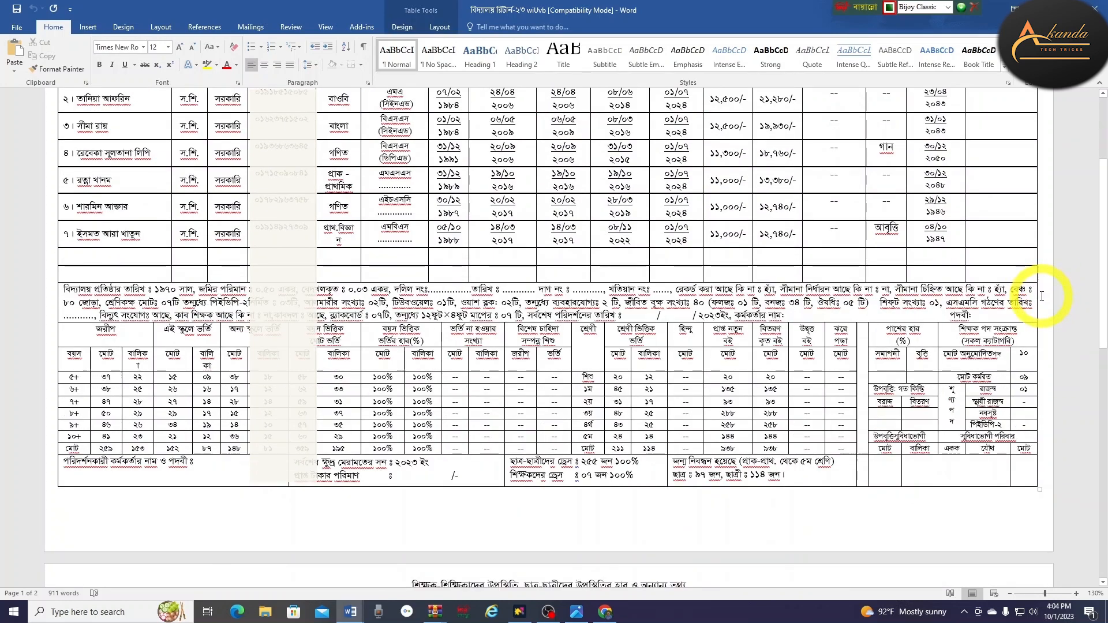
key("Return")
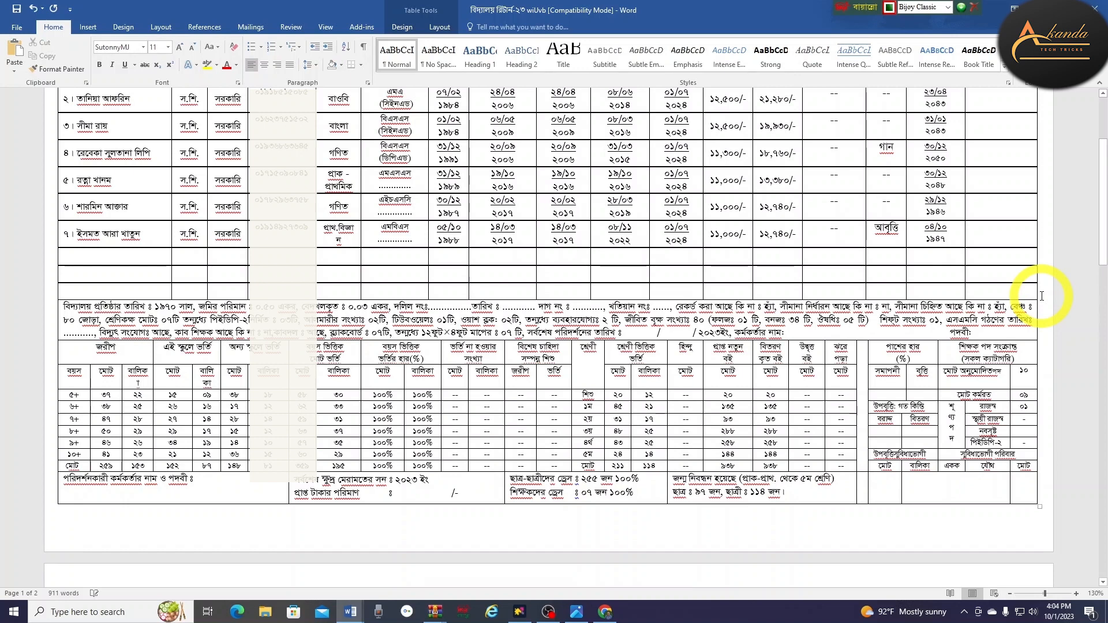
left_click(92, 290)
scroll(470, 482, "down", 3)
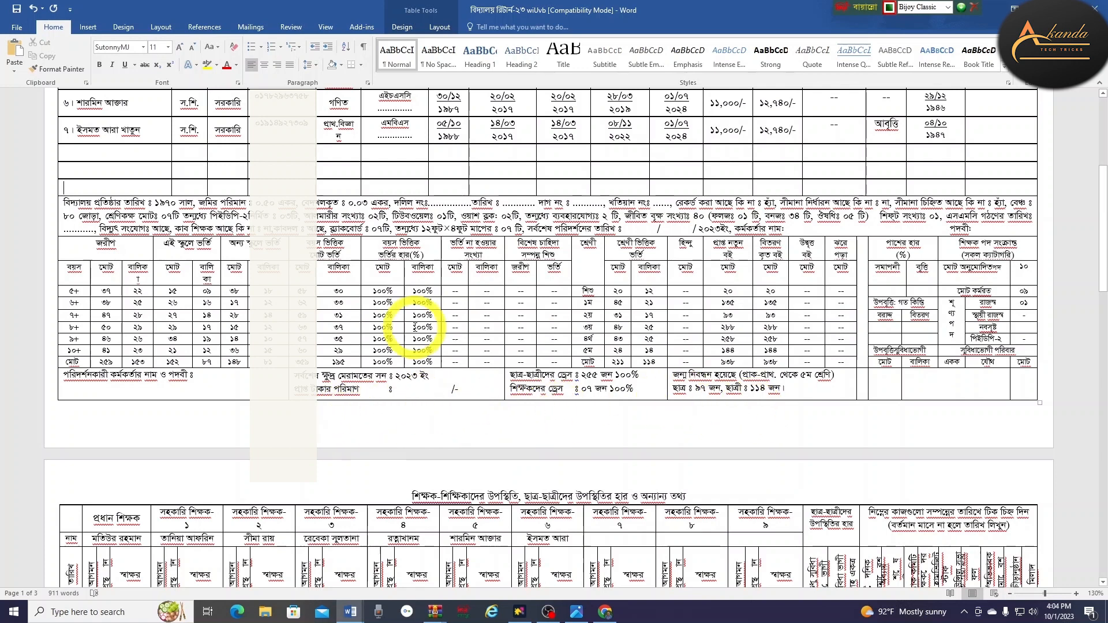
scroll(240, 309, "up", 2)
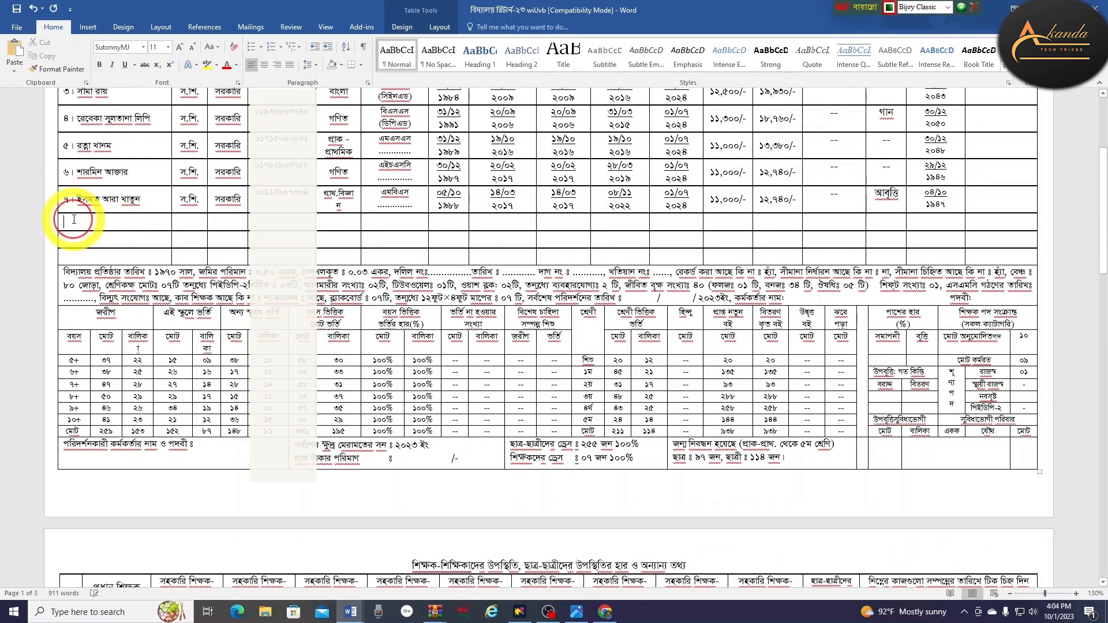
left_click(69, 255)
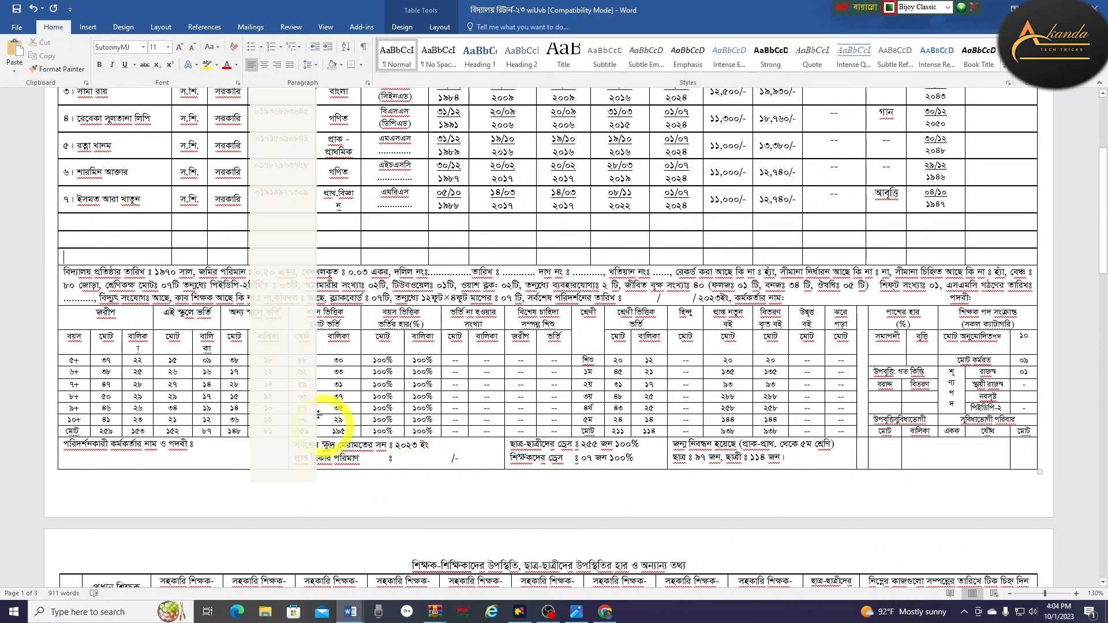
Undo the extra blank row so the form spans two pages
left_click(1043, 256)
scroll(982, 327, "down", 3)
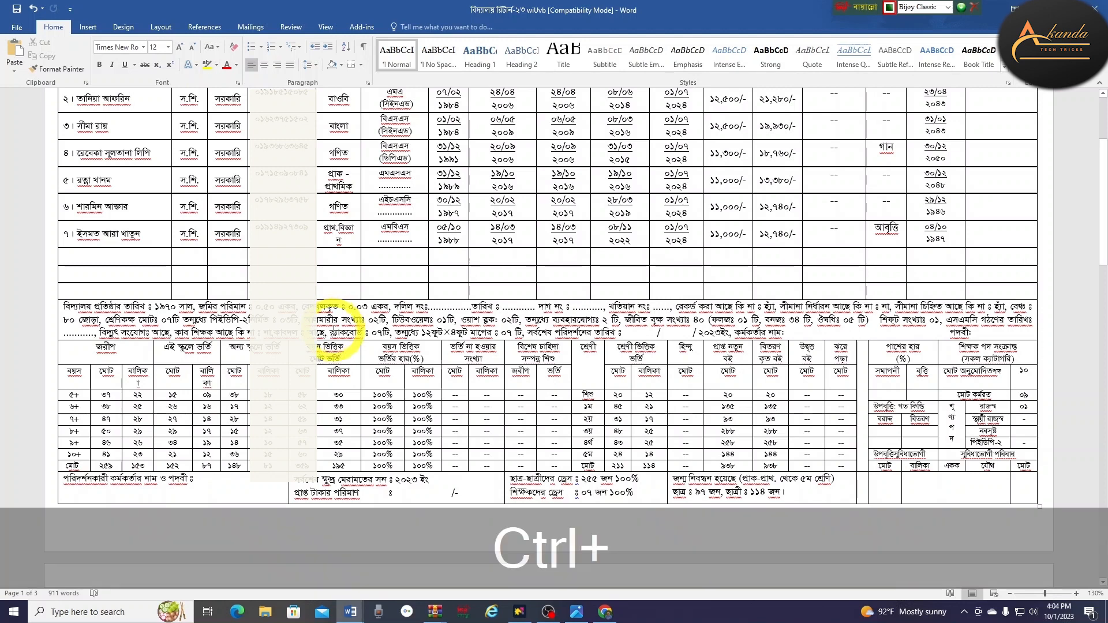
key("ctrl+z")
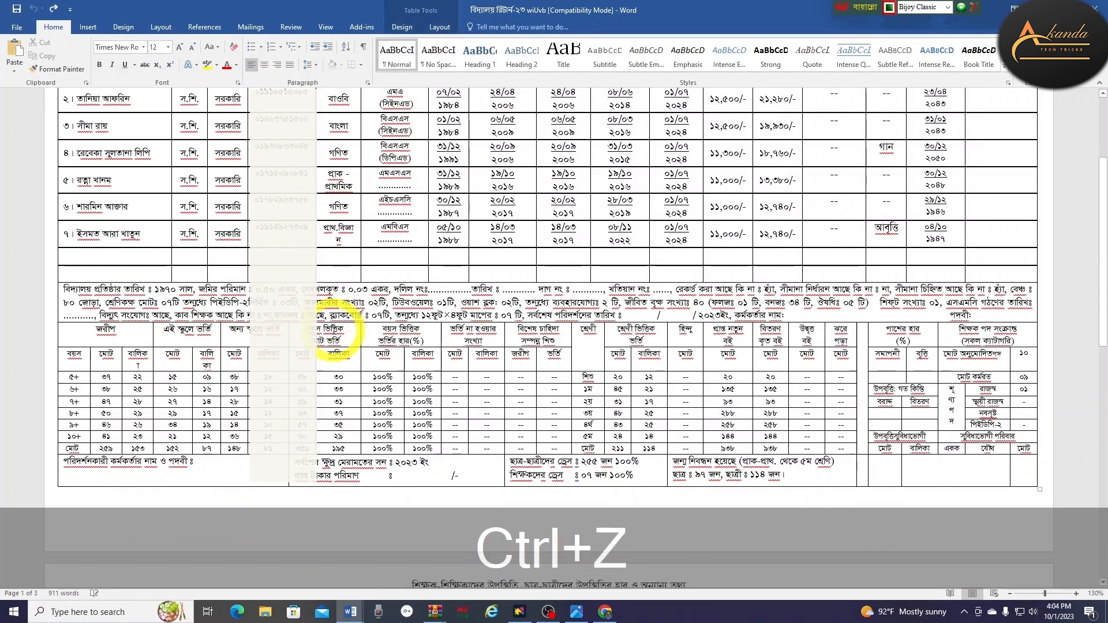
scroll(461, 358, "down", 1)
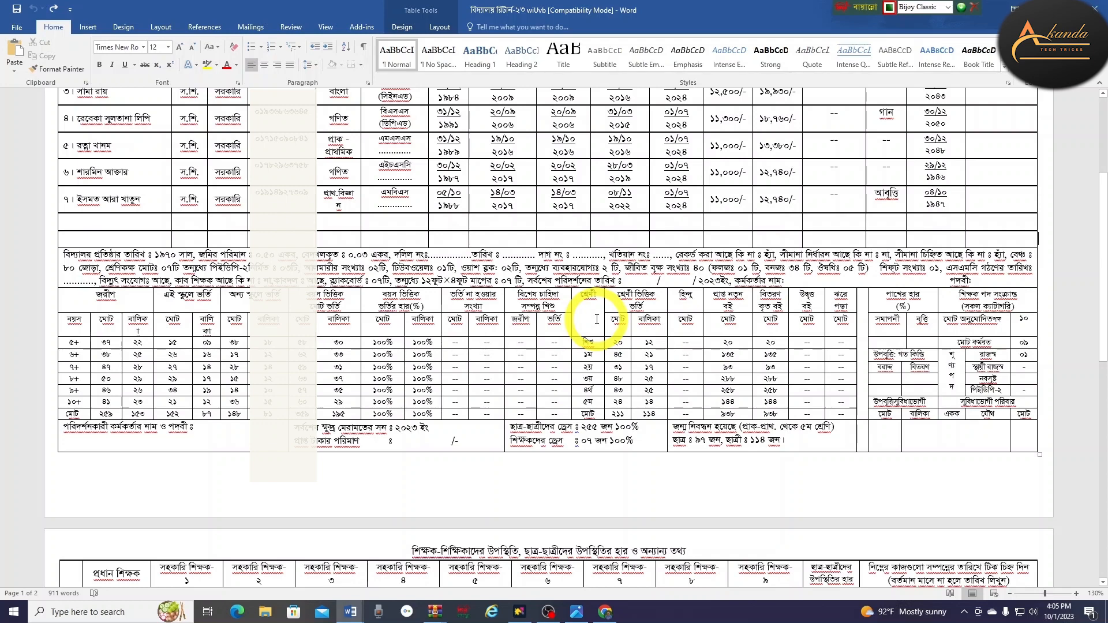
scroll(490, 360, "down", 2)
scroll(492, 363, "down", 1)
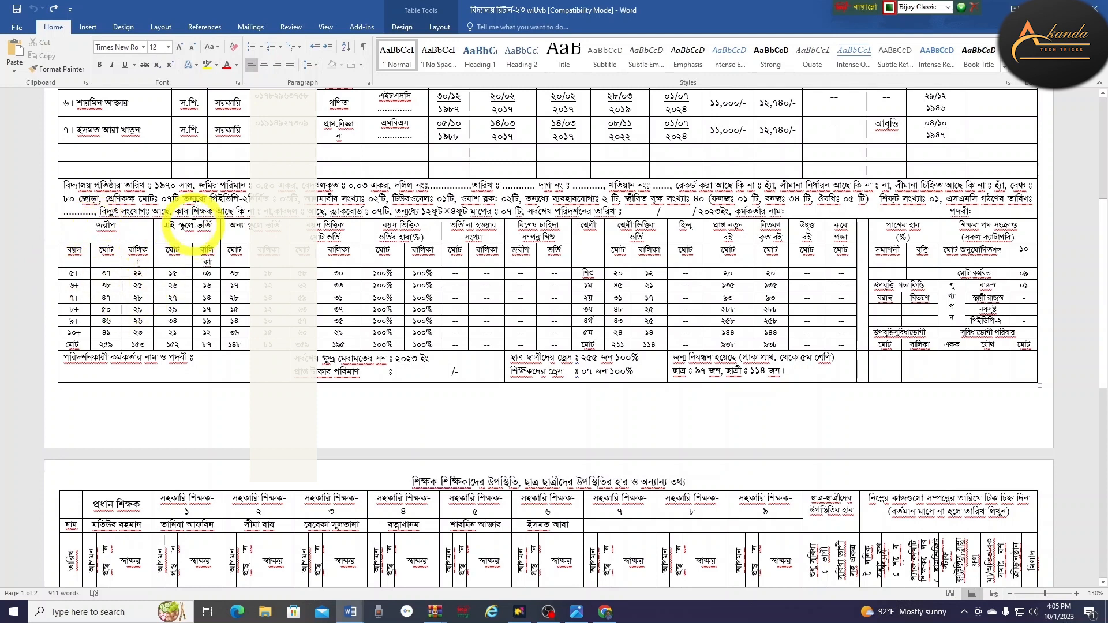
Move the বিশেষ চাহিদা সম্পন্ন শিশু heading into the শ্রেণী column's last cell
left_click_drag(235, 224, 235, 333)
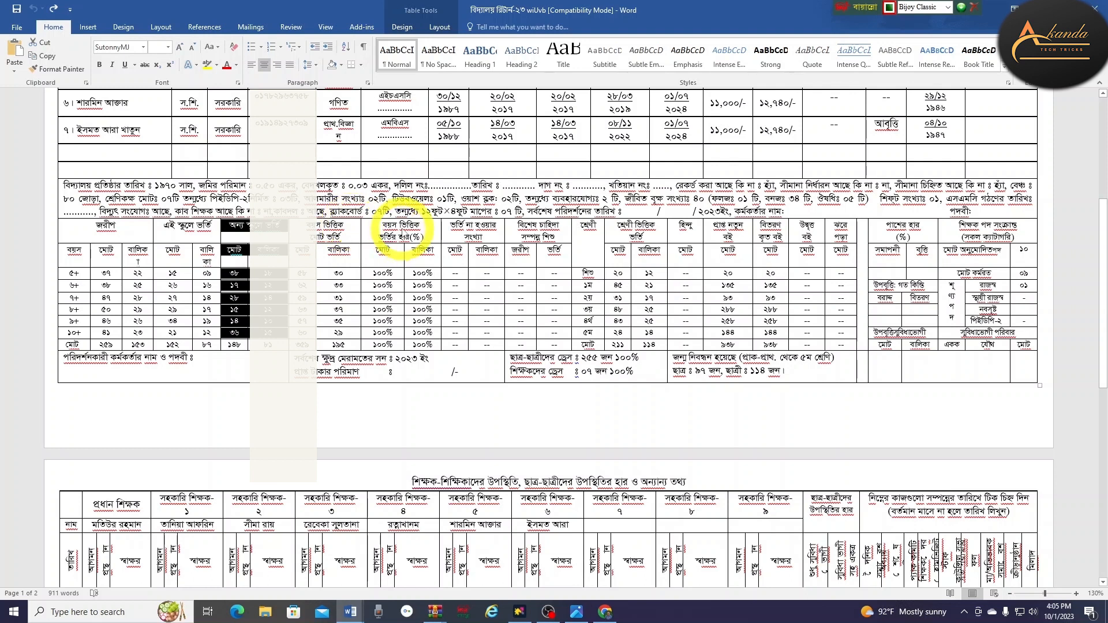
left_click(523, 285)
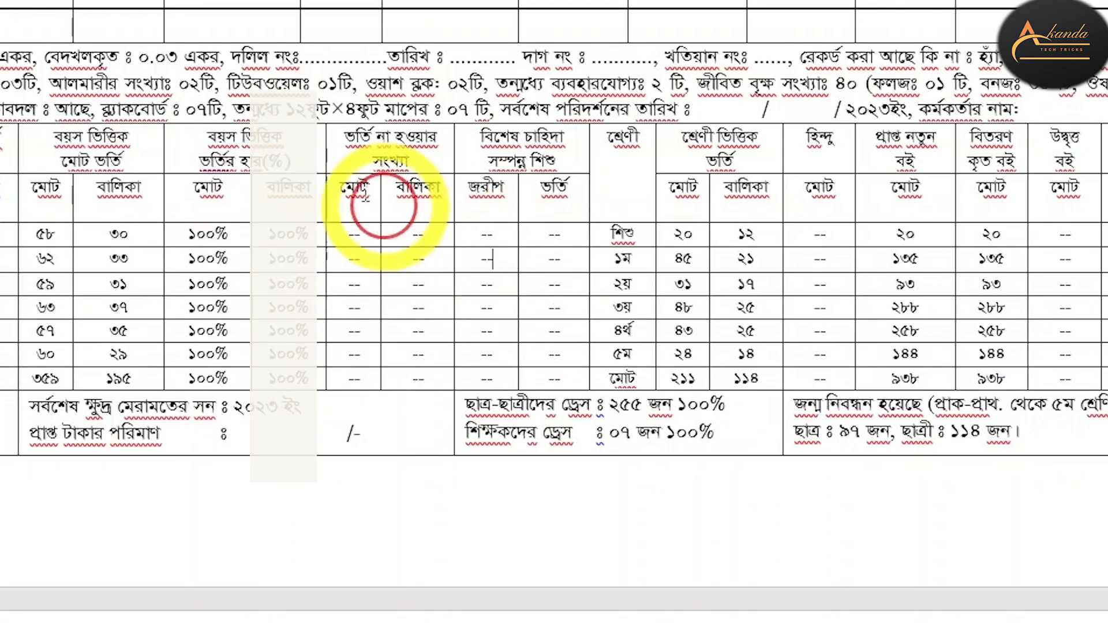
left_click_drag(398, 141, 418, 261)
left_click_drag(554, 147, 519, 340)
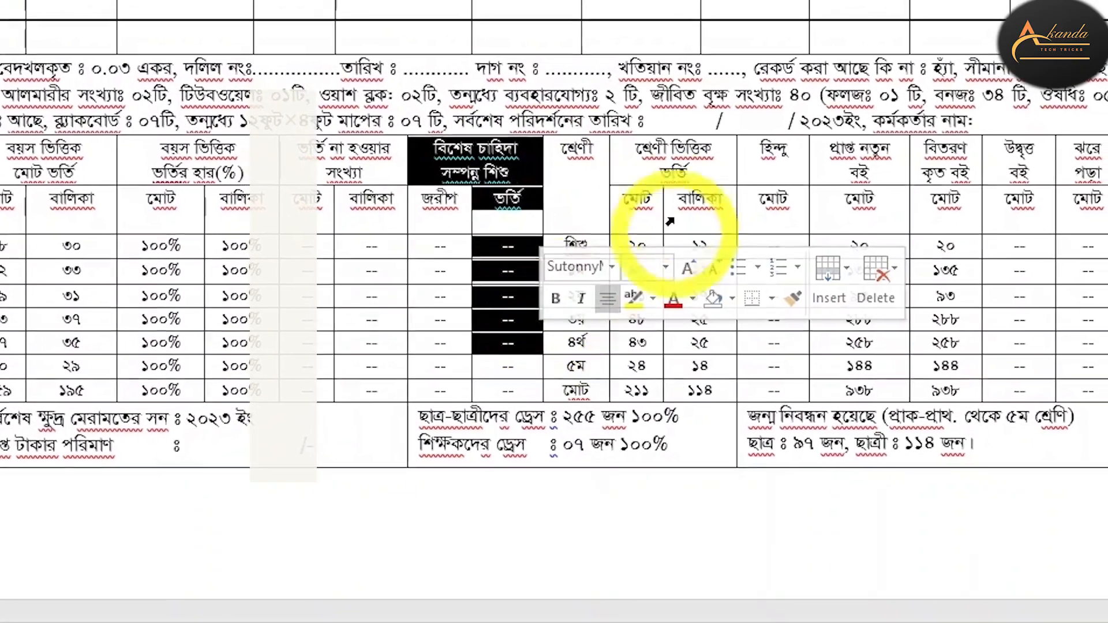
left_click_drag(583, 193, 577, 385)
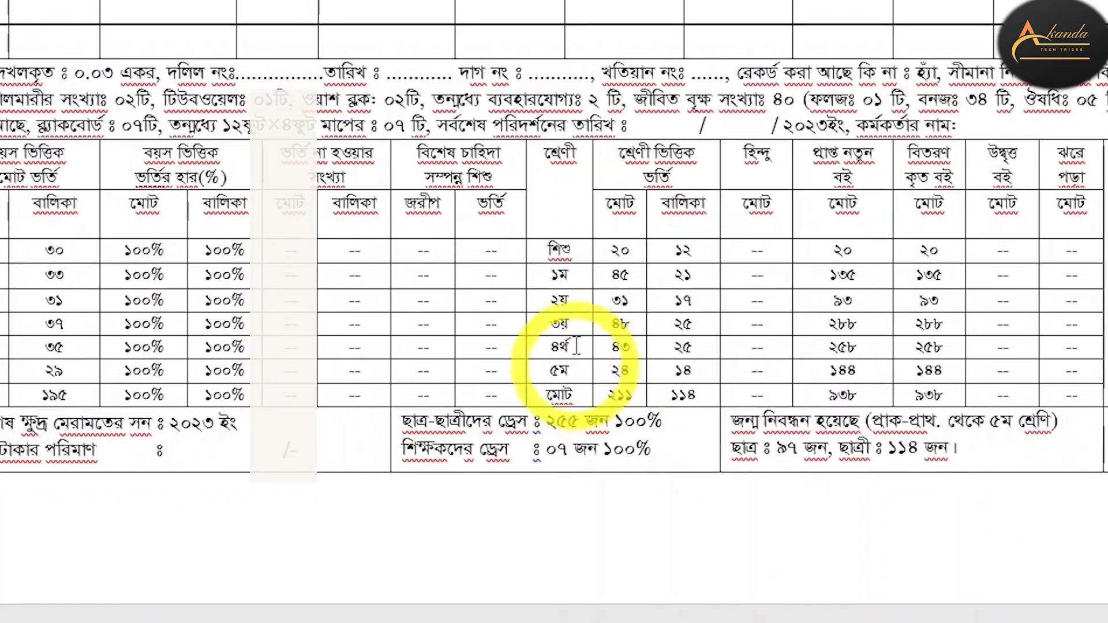
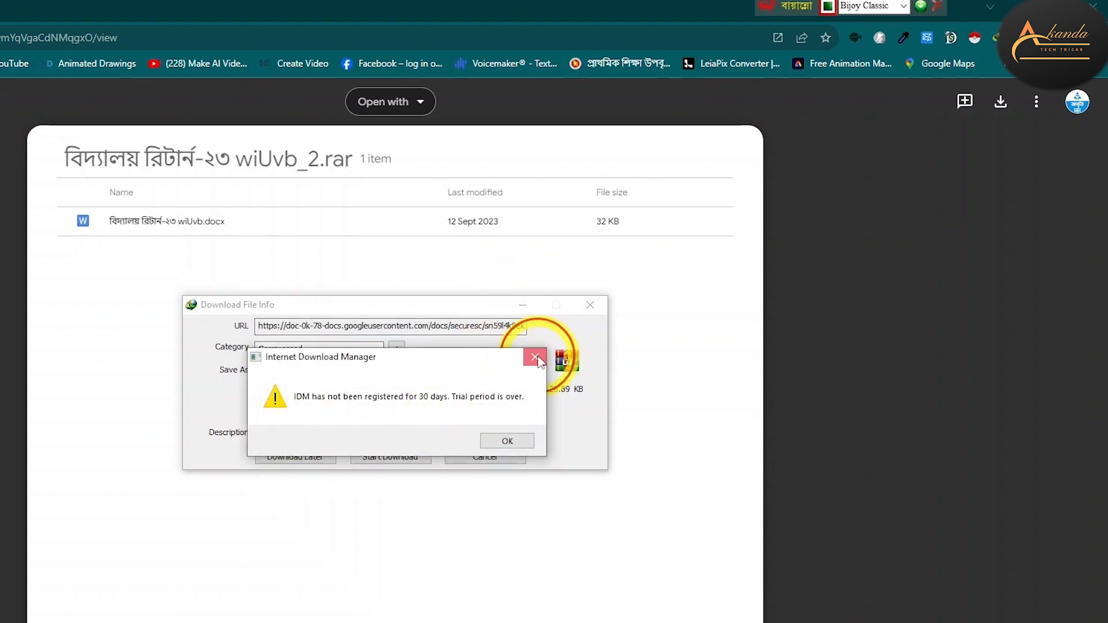
Dismiss the IDM trial and registration prompts, download the 26.89 KB RAR and show its Compressed folder
left_click(394, 457)
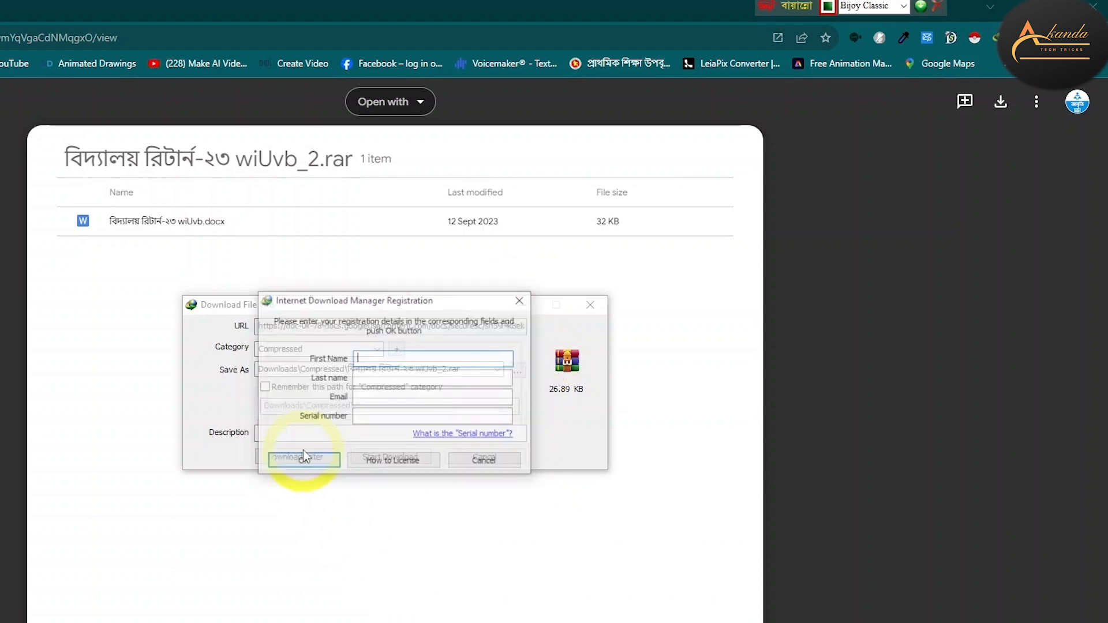
left_click(521, 299)
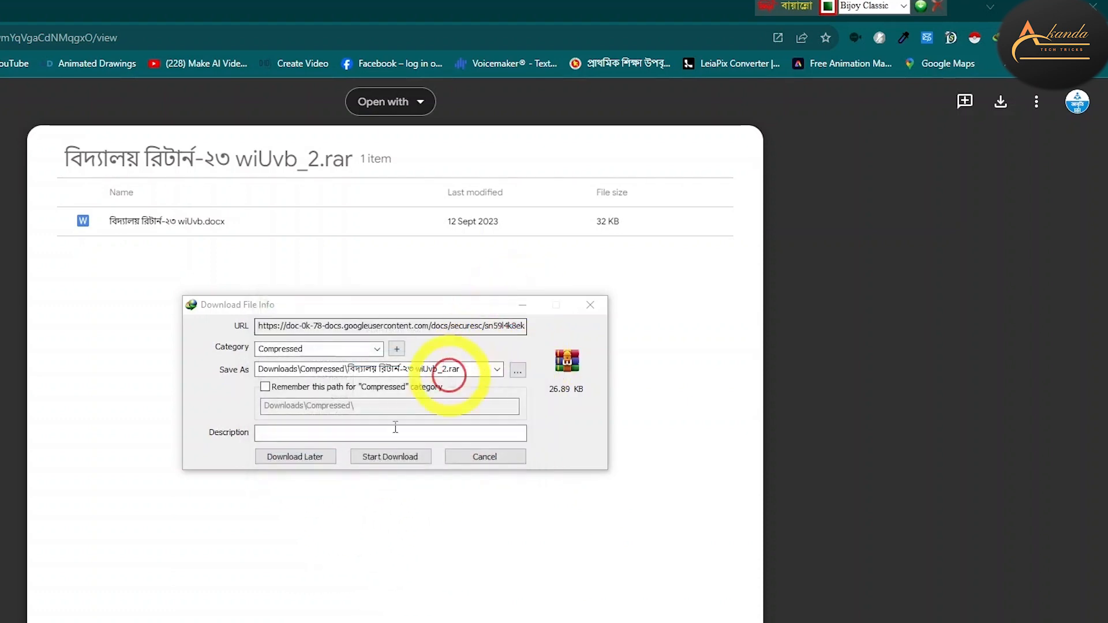
left_click(391, 457)
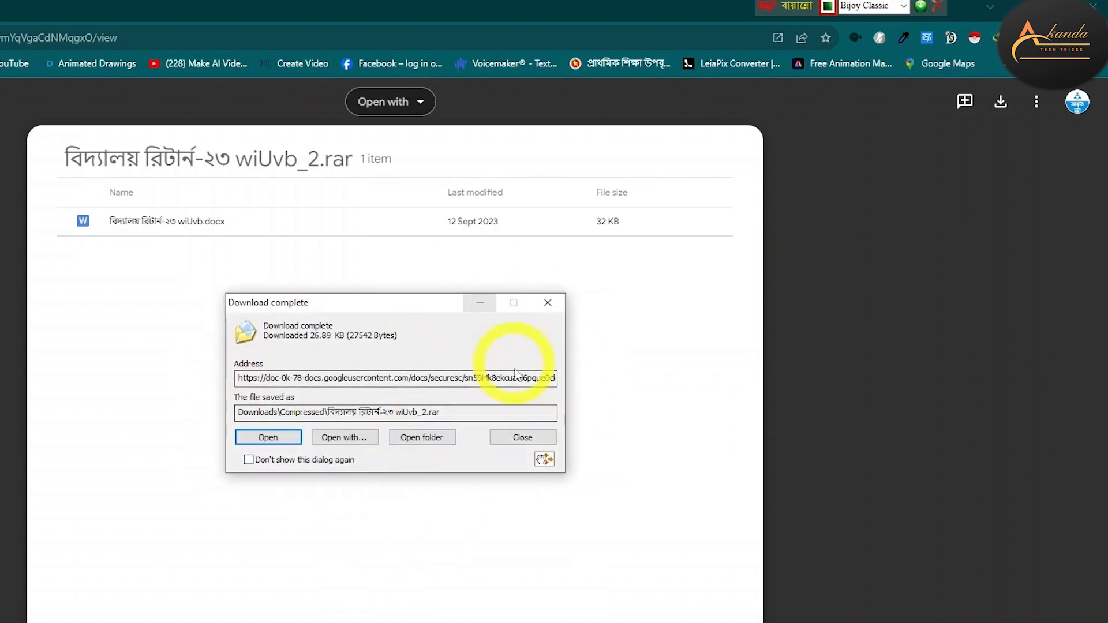
left_click(417, 438)
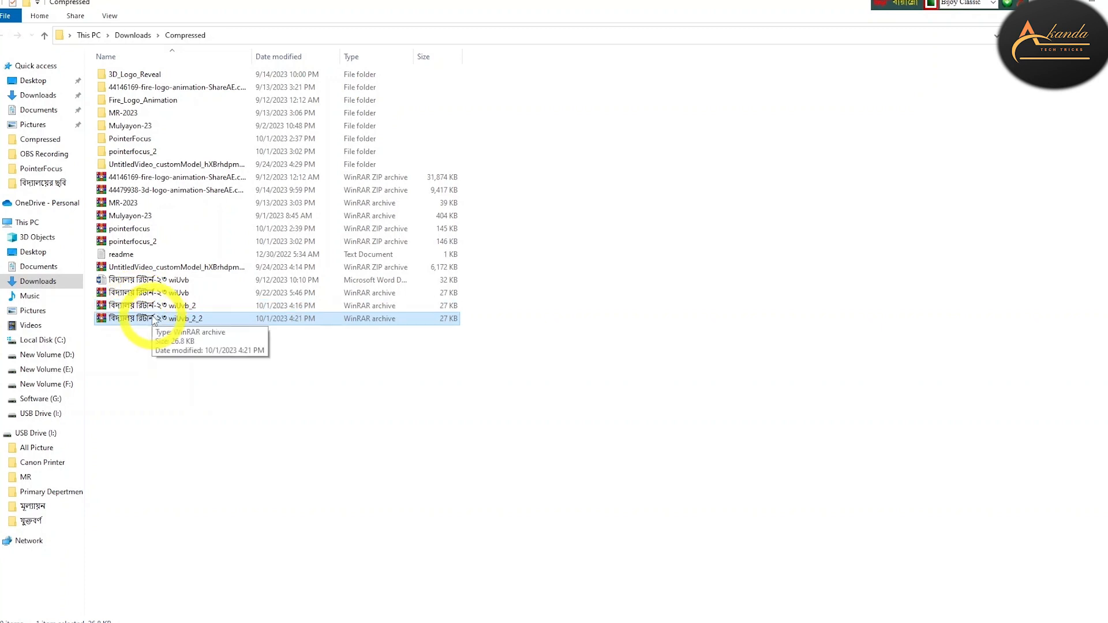
Open 'wiUvb_2_2.rar' in WinRAR, skip the licence reminder, and launch the Word document inside
double_click(155, 319)
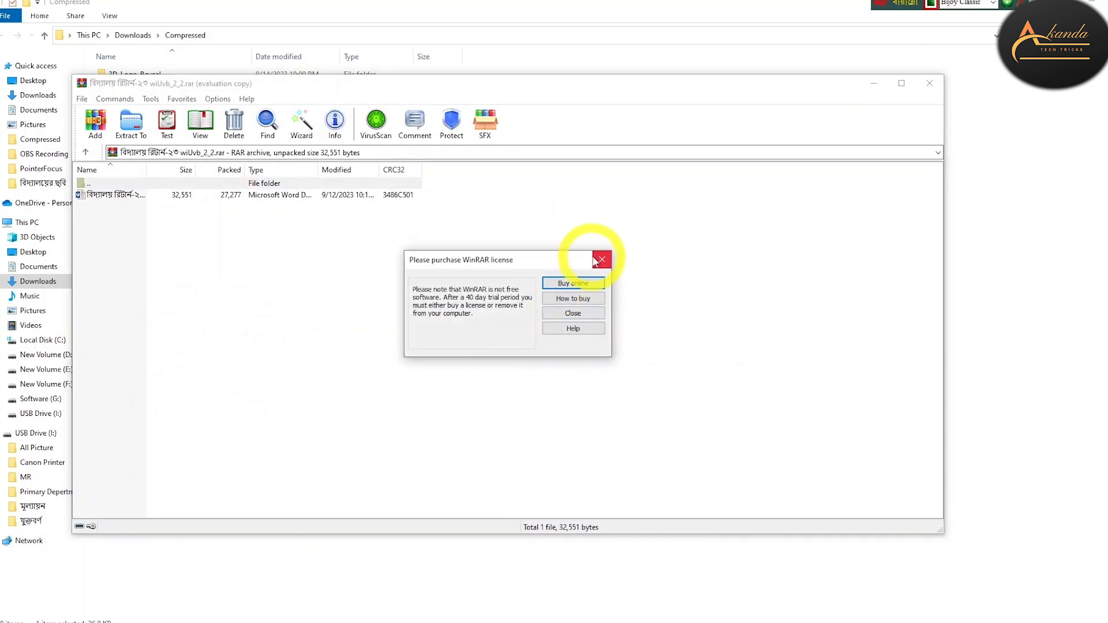
left_click(602, 261)
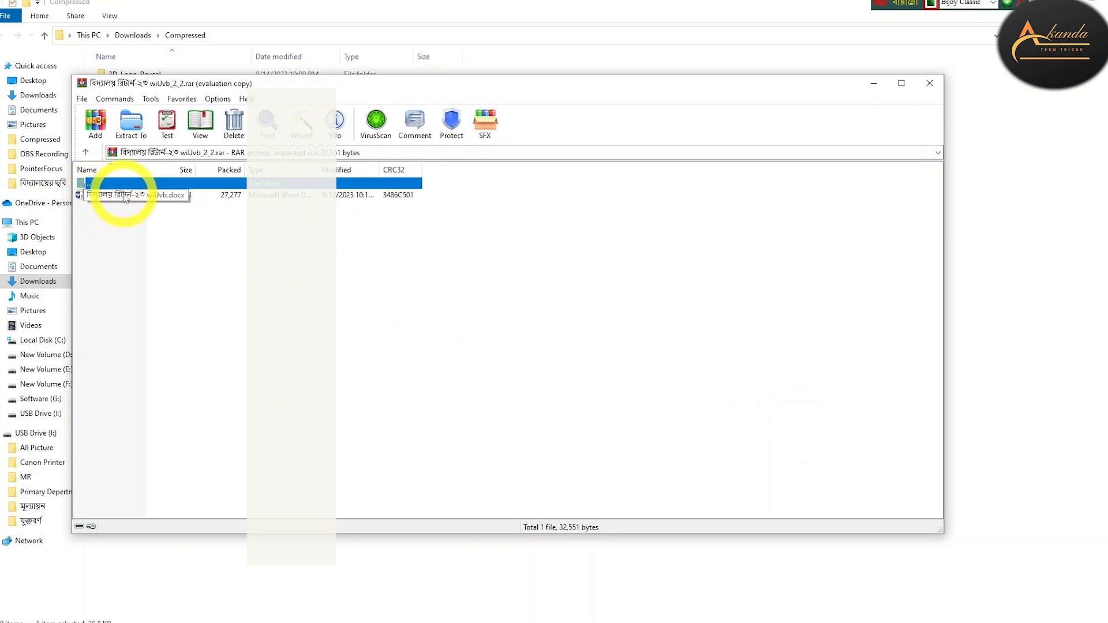
double_click(125, 198)
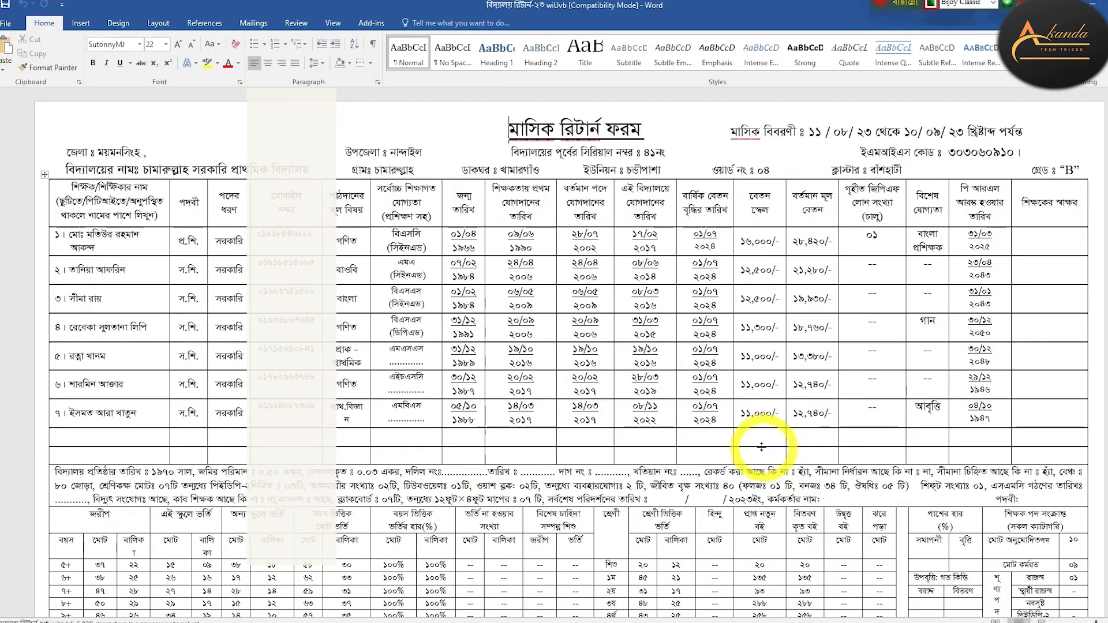
Scroll through the reopened monthly return form to confirm it is intact
scroll(704, 321, "down", 6)
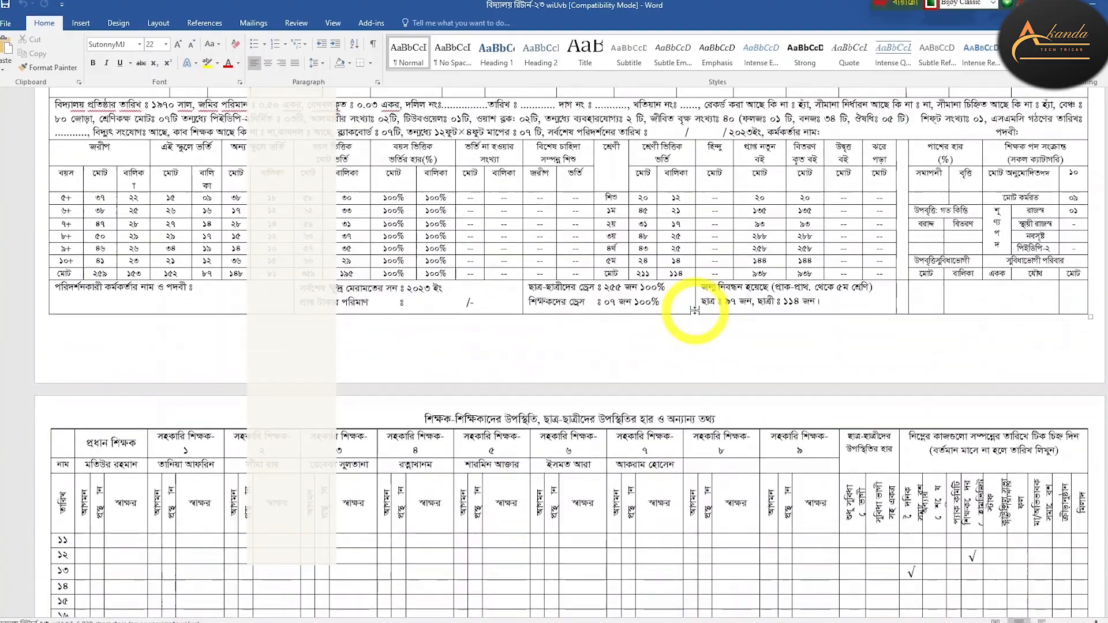
scroll(694, 310, "down", 10)
scroll(696, 312, "up", 11)
scroll(695, 311, "up", 5)
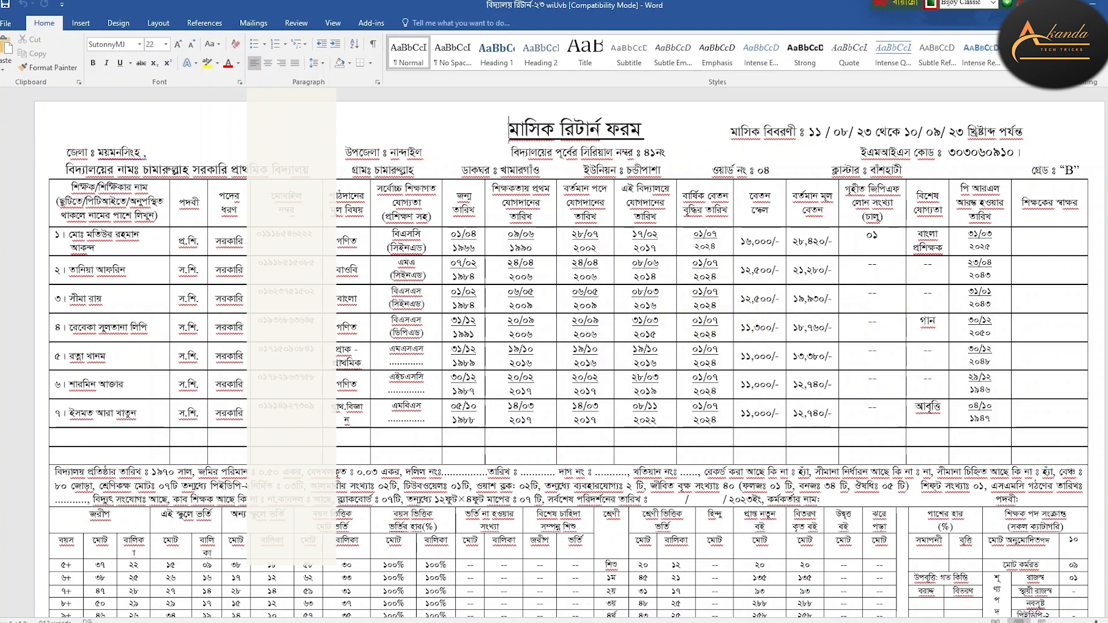
scroll(570, 352, "down", 5)
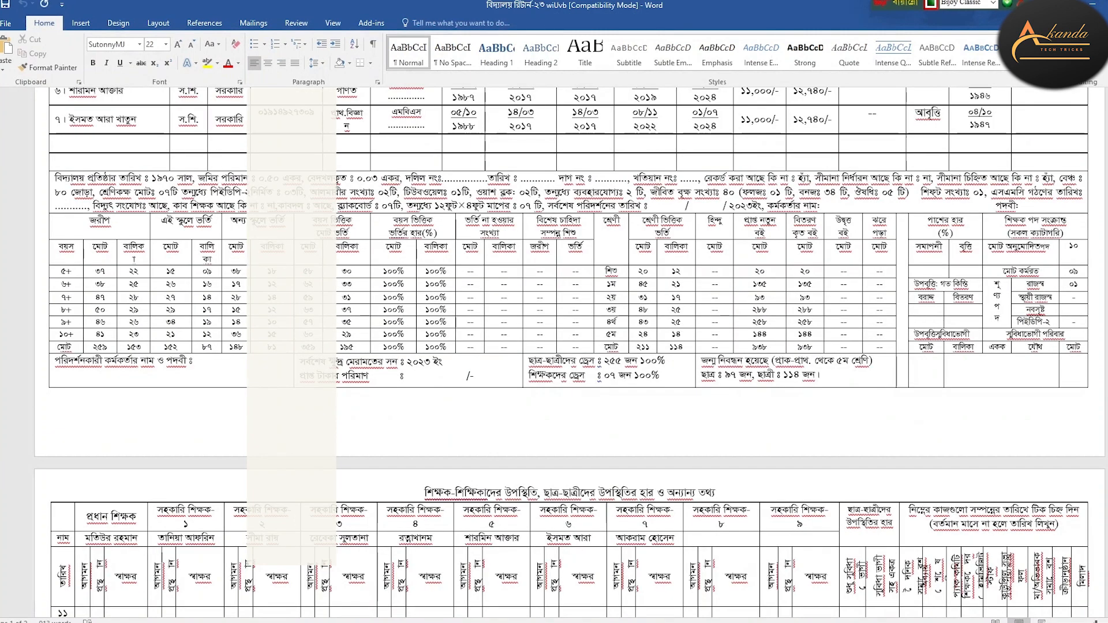
Close Word, WinRAR, the Compressed folder window and Chrome to reach the desktop
left_click(1098, 3)
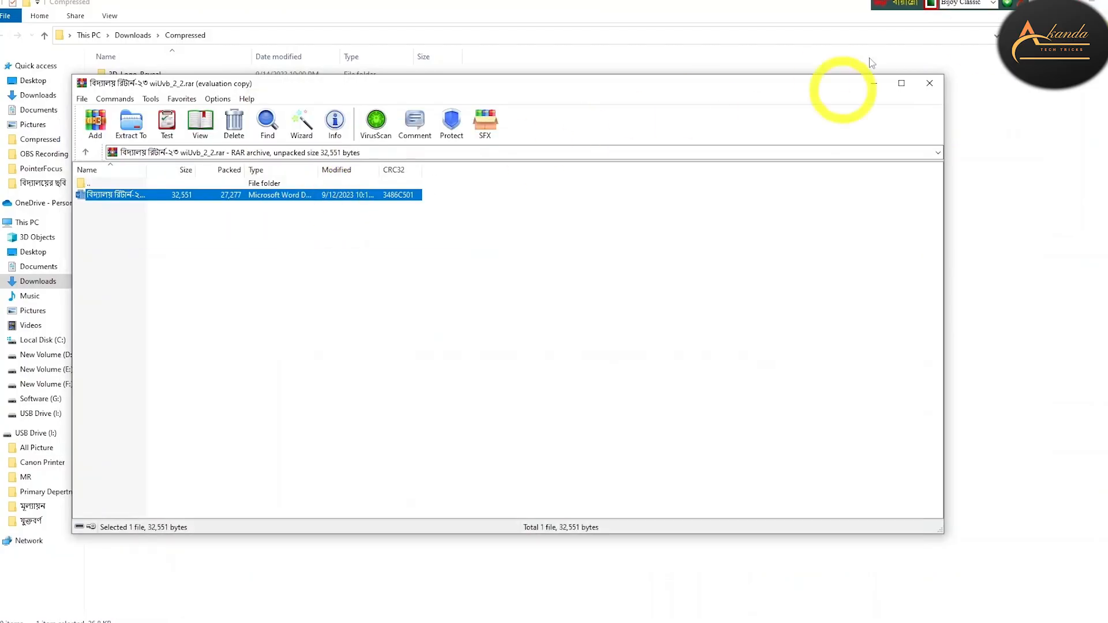
left_click(929, 84)
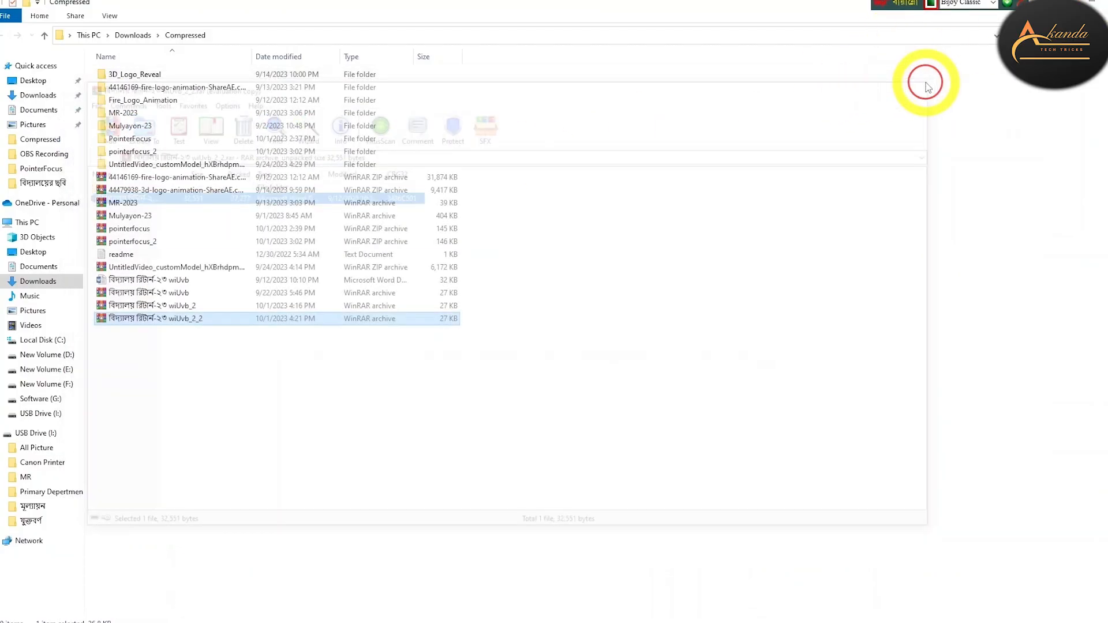
left_click(1092, 4)
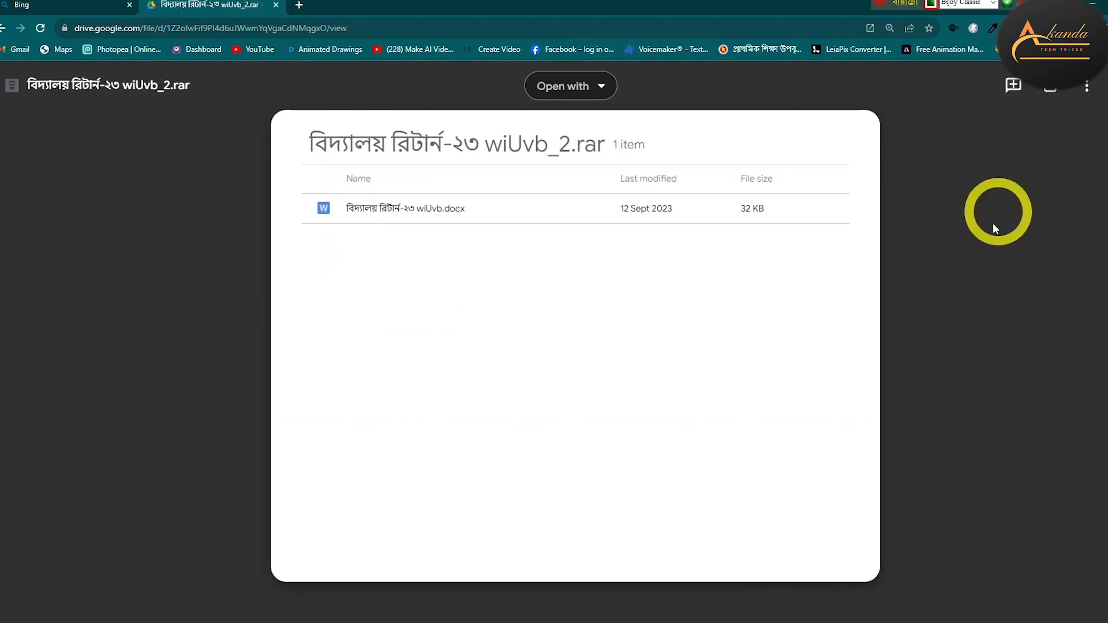
left_click(1097, 3)
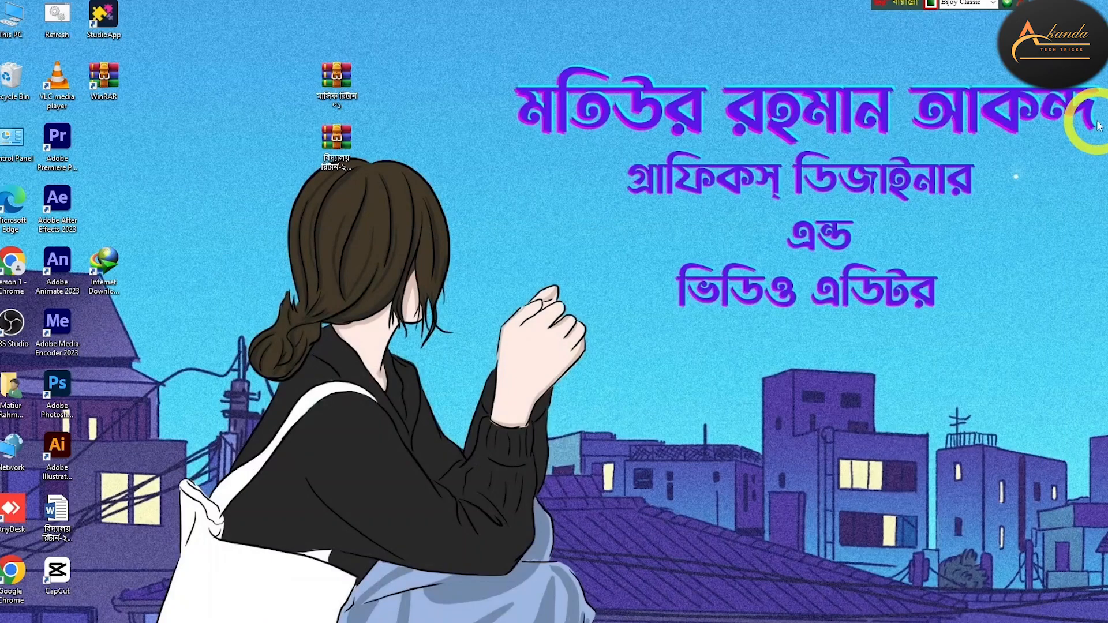
Extract the মাসিক রিটার্ন ০১ archive to the desktop and line up each Word file beside its archive
left_click_drag(335, 75, 243, 74)
right_click(242, 73)
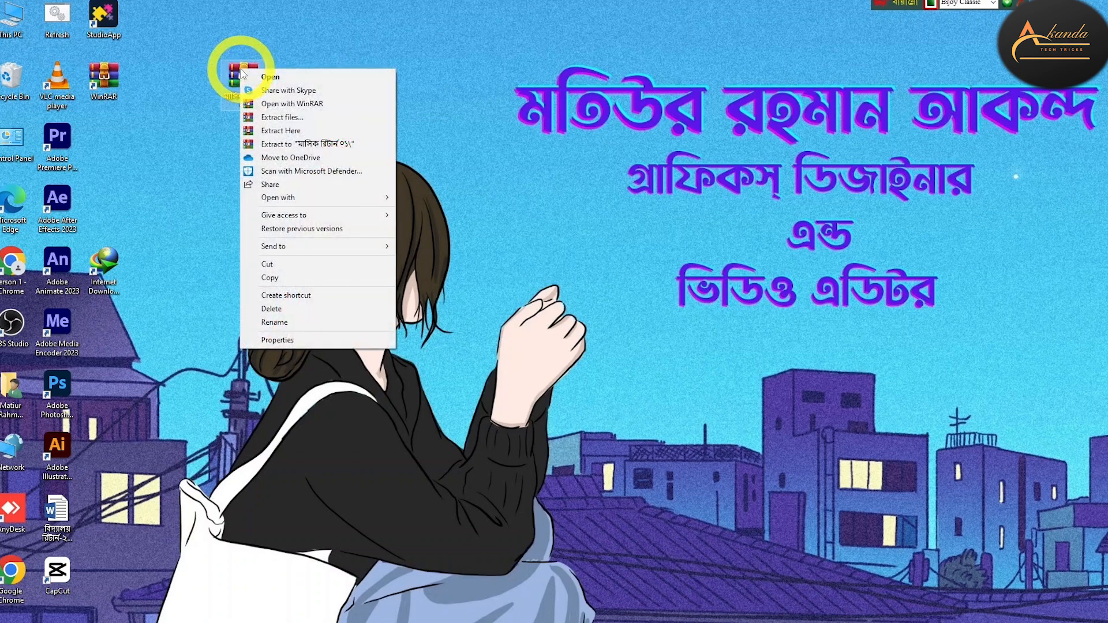
left_click(278, 131)
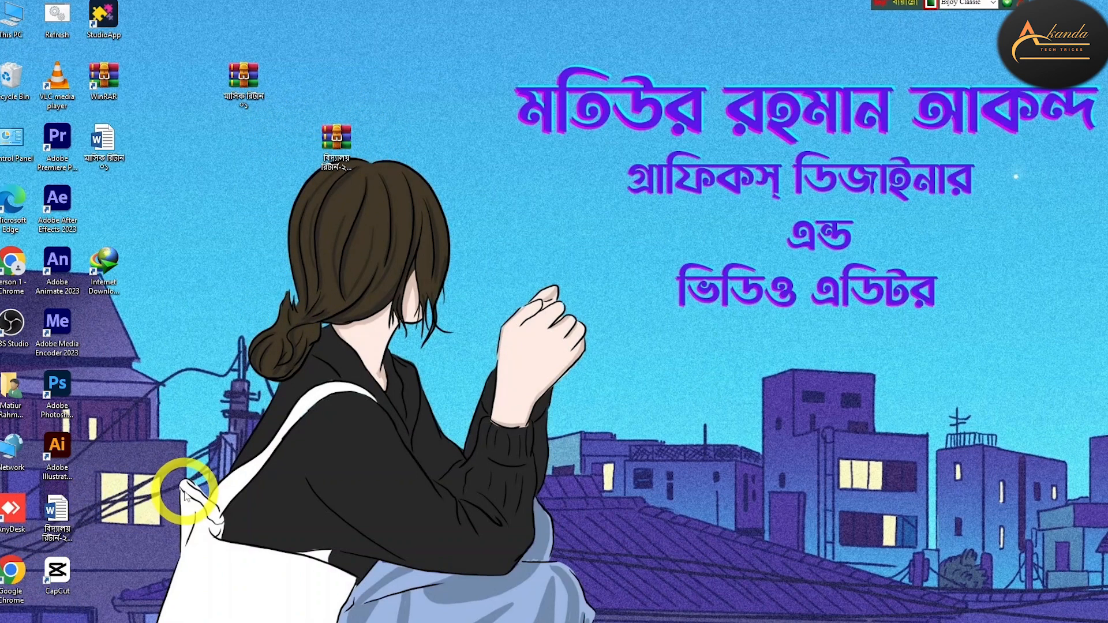
left_click_drag(101, 139, 299, 75)
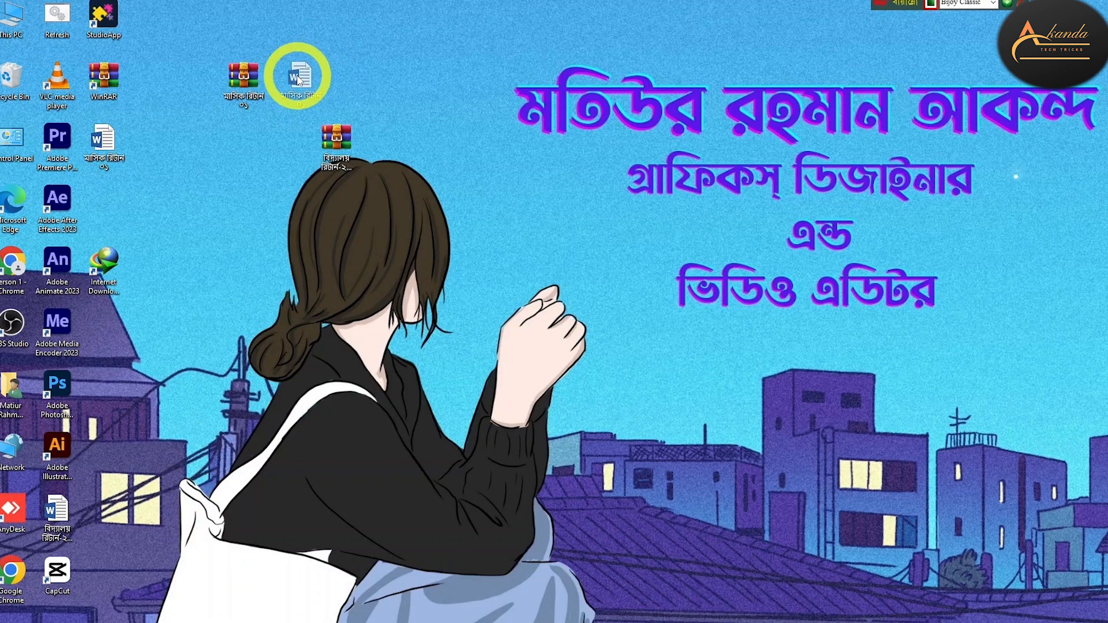
left_click_drag(51, 515, 383, 81)
left_click_drag(380, 138, 475, 81)
Open and dismiss the context menus of the মাসিক রিটার্ন ০১ and বিদ্যালয় archives without extracting
right_click(247, 78)
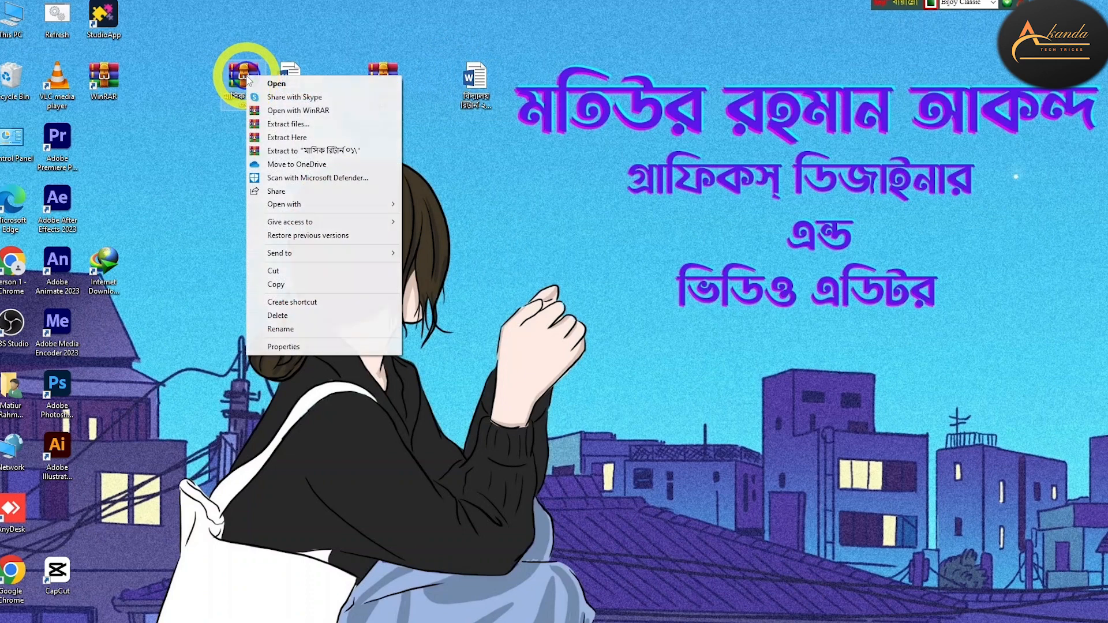
left_click(302, 51)
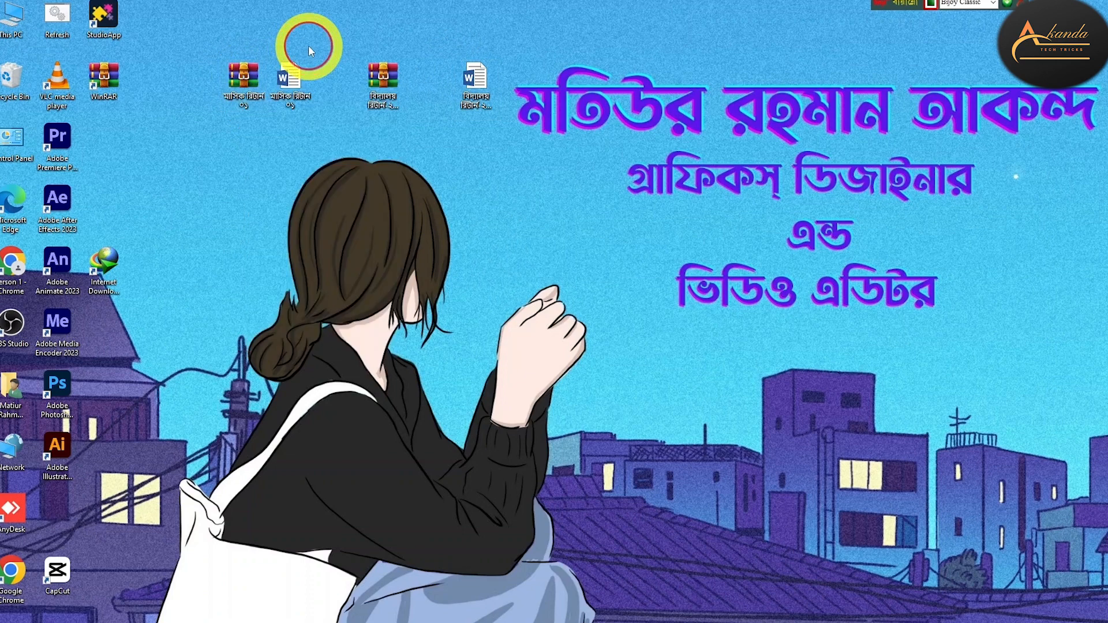
right_click(390, 77)
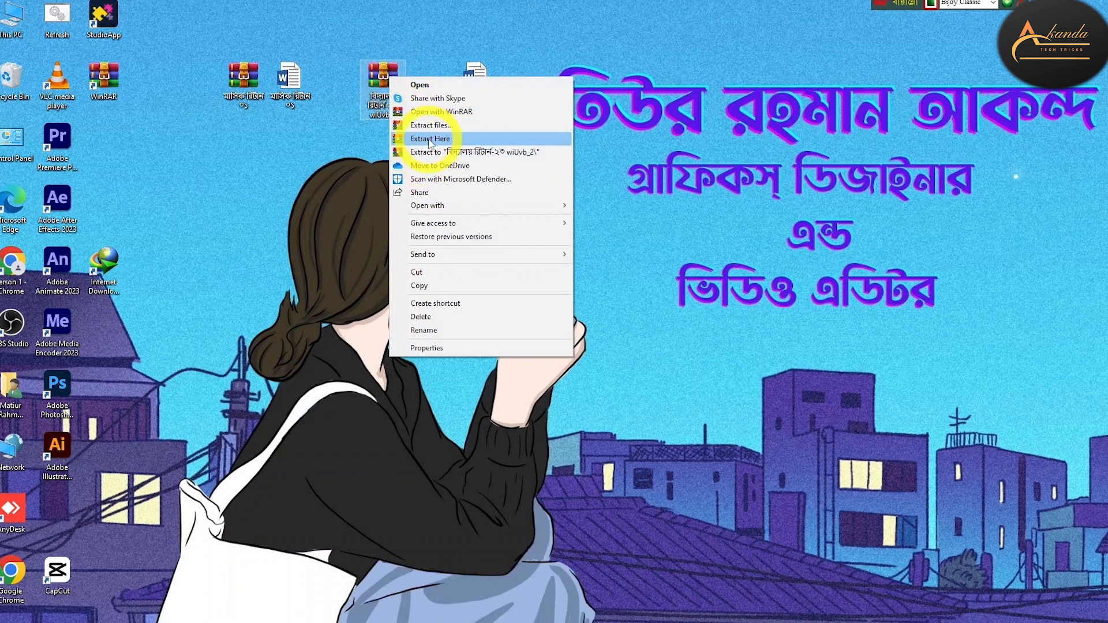
left_click(636, 250)
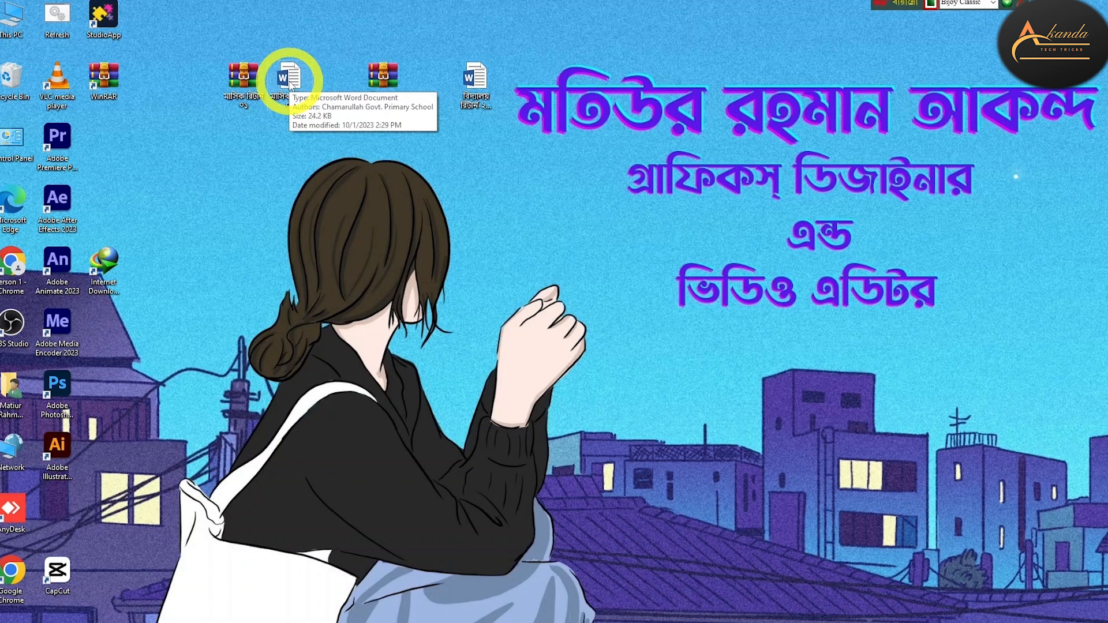
Review the earlier monthly return document in Word, then select the বিদ্যালয় রিটার্ন Word file
double_click(290, 84)
scroll(564, 289, "down", 5)
scroll(564, 288, "down", 10)
scroll(607, 351, "up", 5)
scroll(608, 351, "up", 6)
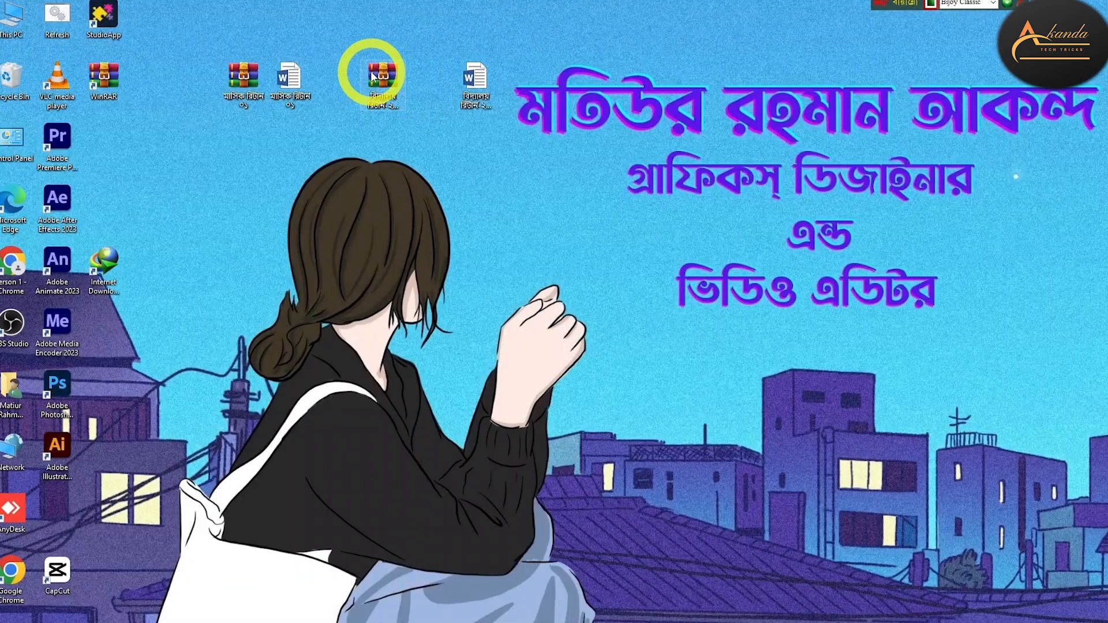
left_click(471, 74)
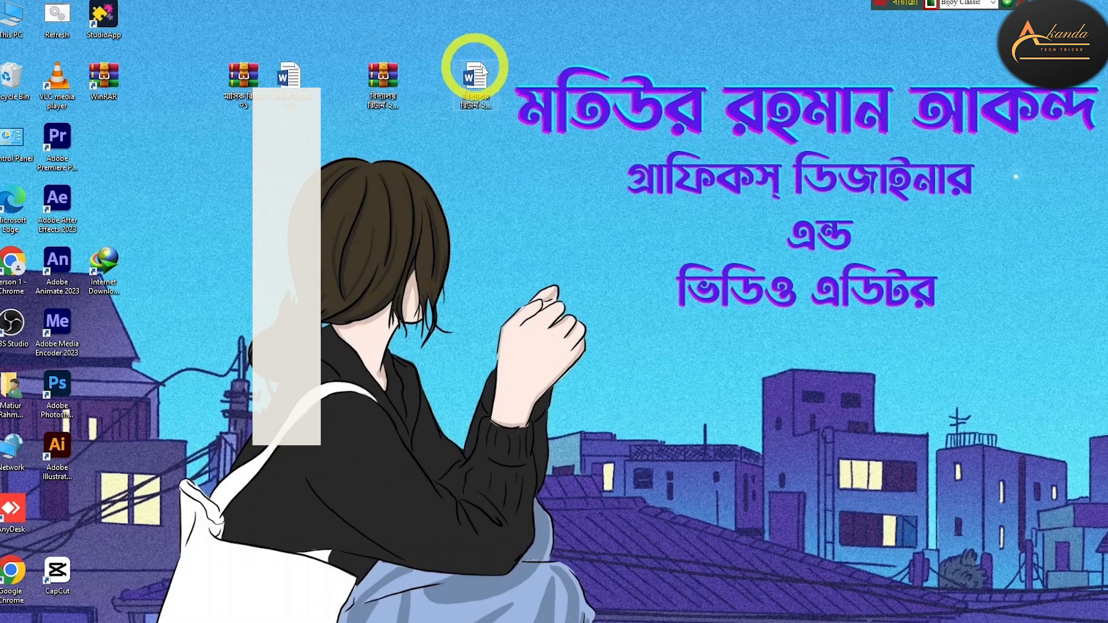
Open the extracted বিদ্যালয় রিটার্ন form, scroll through its teacher and attendance tables, then minimize Word
double_click(478, 83)
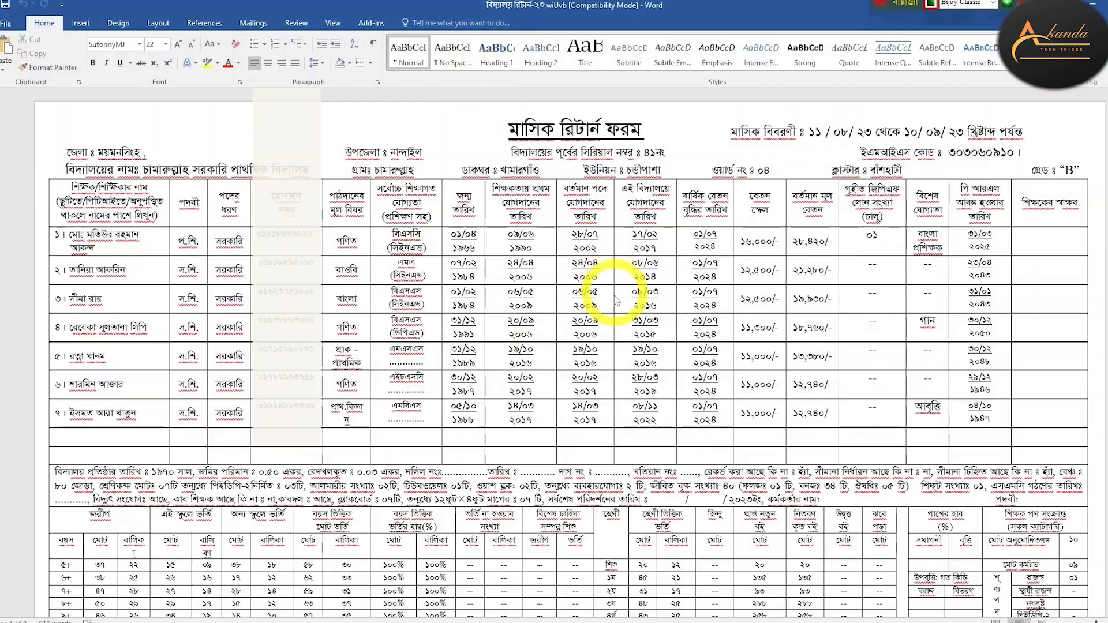
scroll(499, 355, "down", 15)
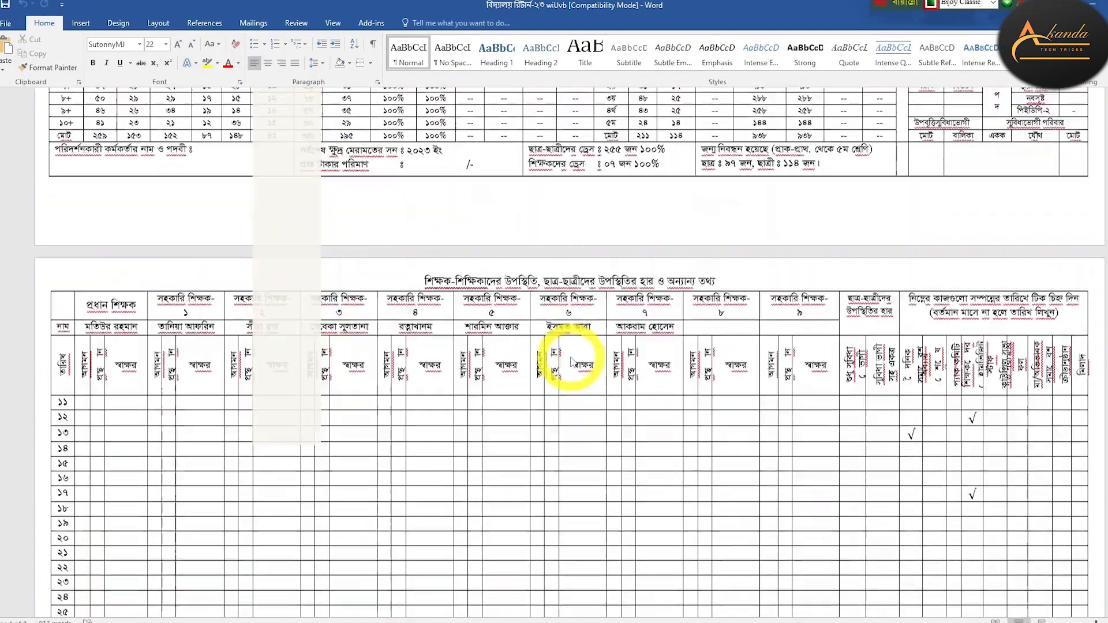
scroll(635, 300, "down", 3)
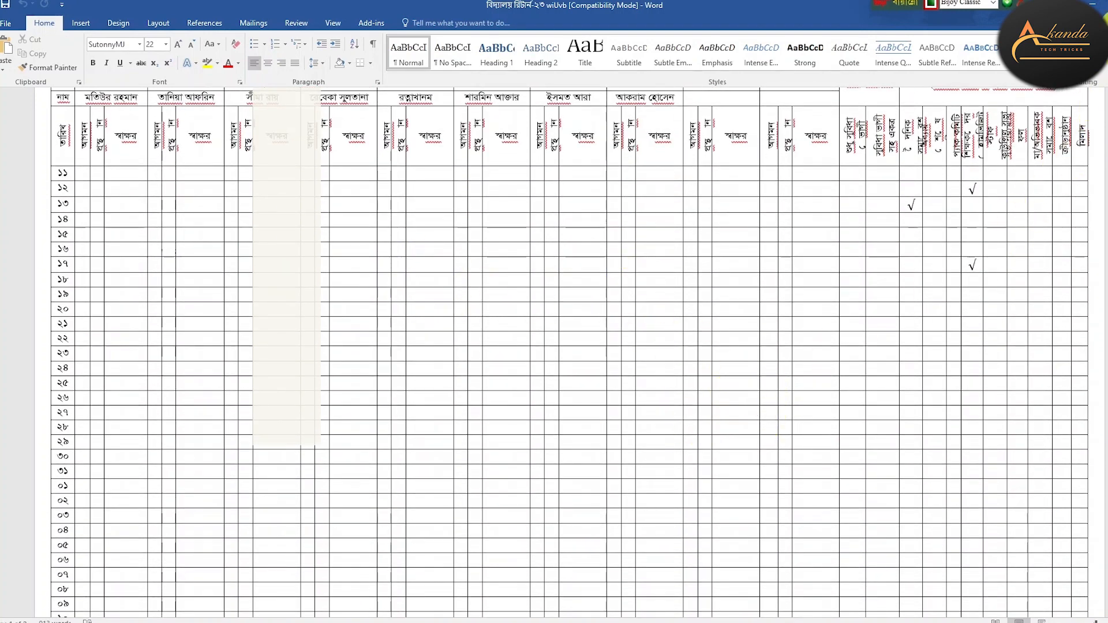
left_click(1093, 6)
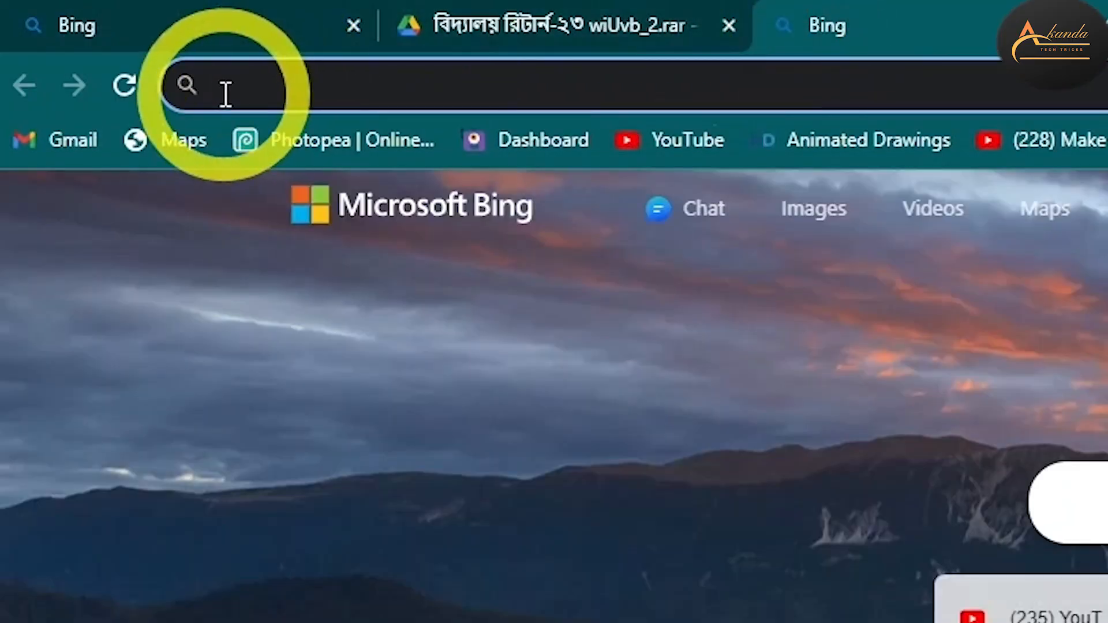
Search Bing for 'winrar' from Chrome's address bar
left_click(225, 89)
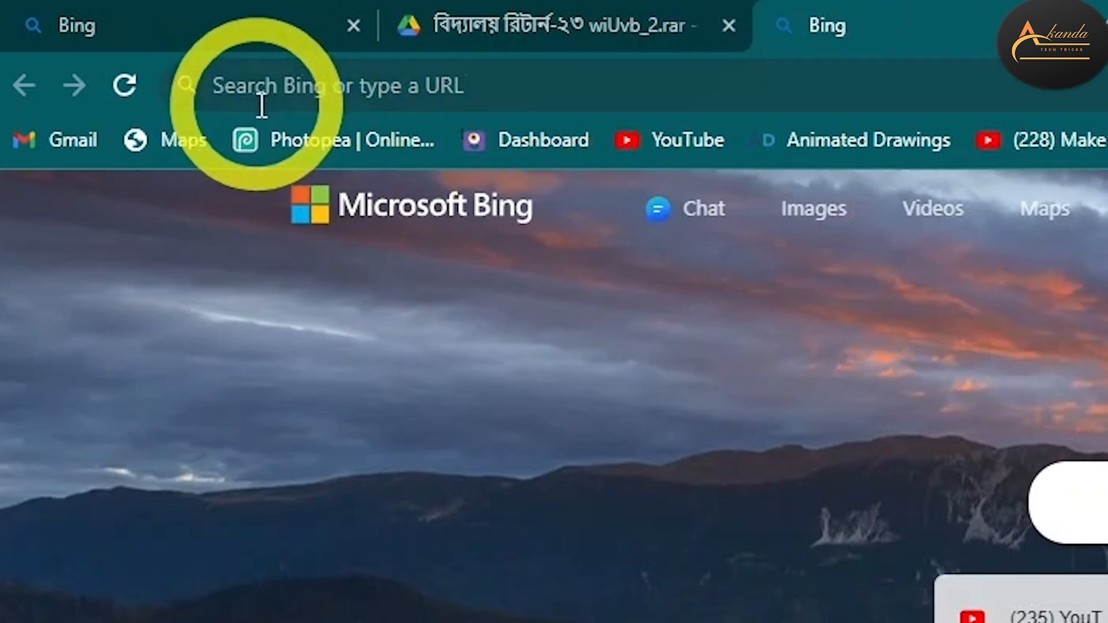
left_click(272, 87)
type("win")
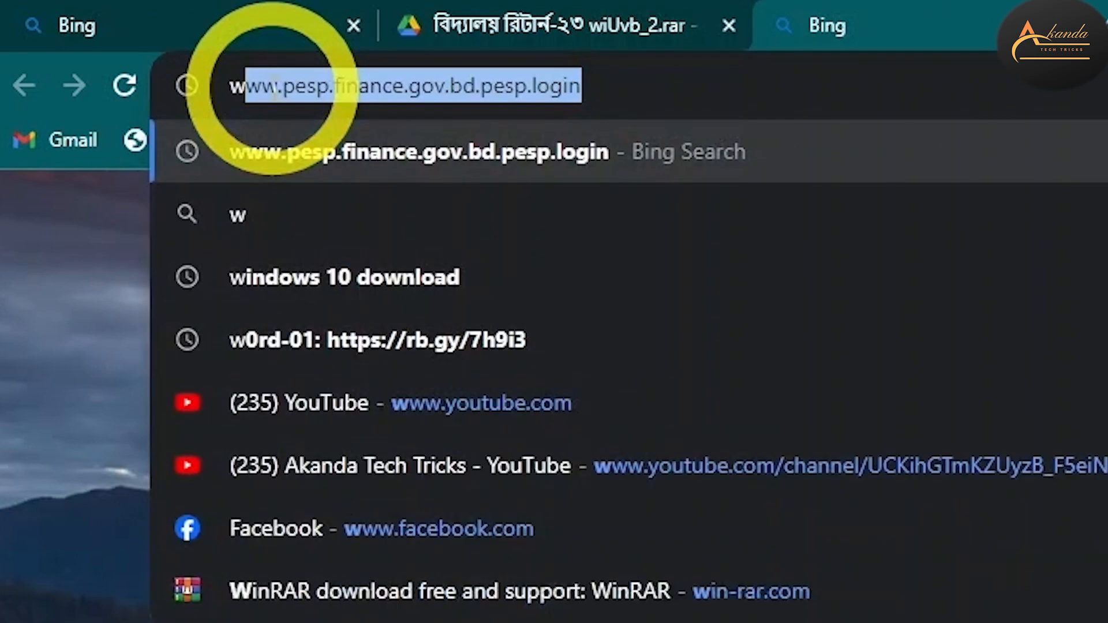
type("rar")
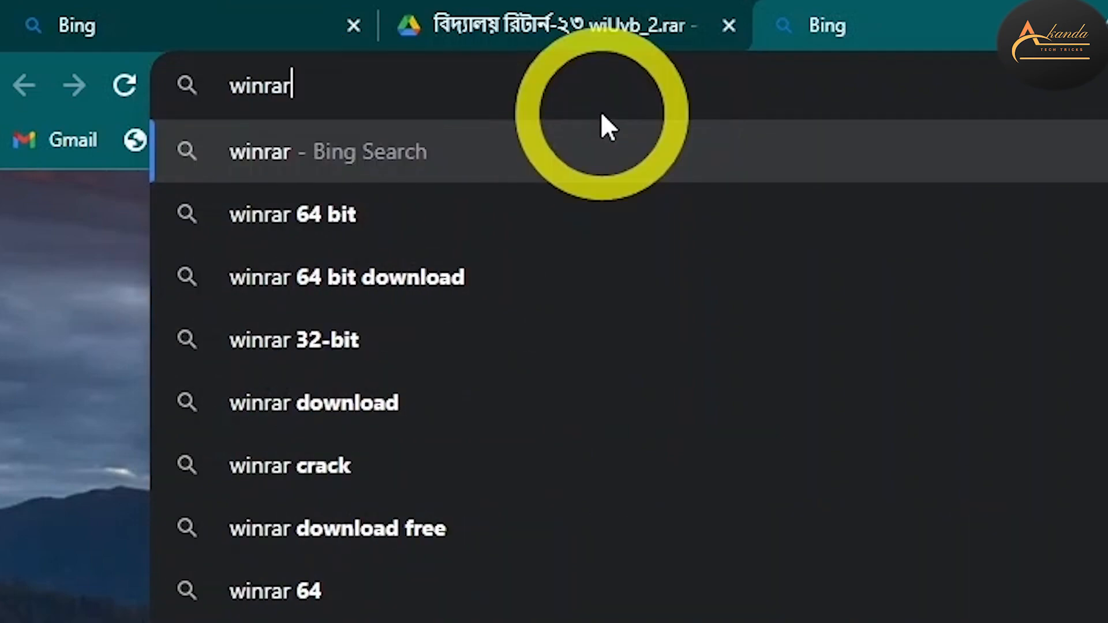
key("Return")
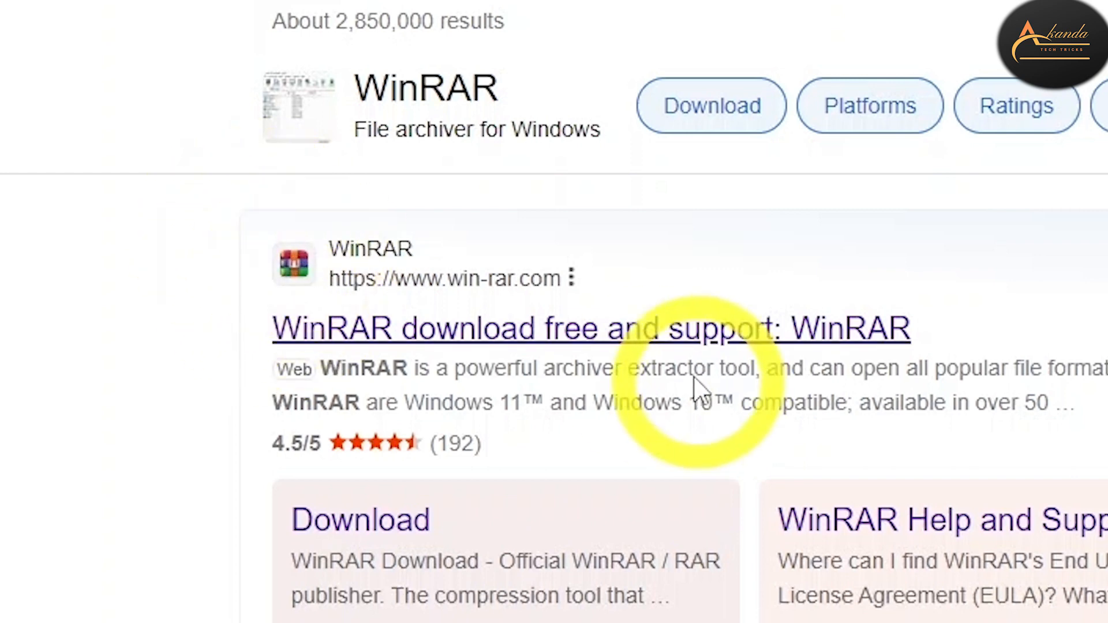
Reach the official WinRAR 6.23 download page, then view the MR thumbnail JPG instead
left_click(542, 346)
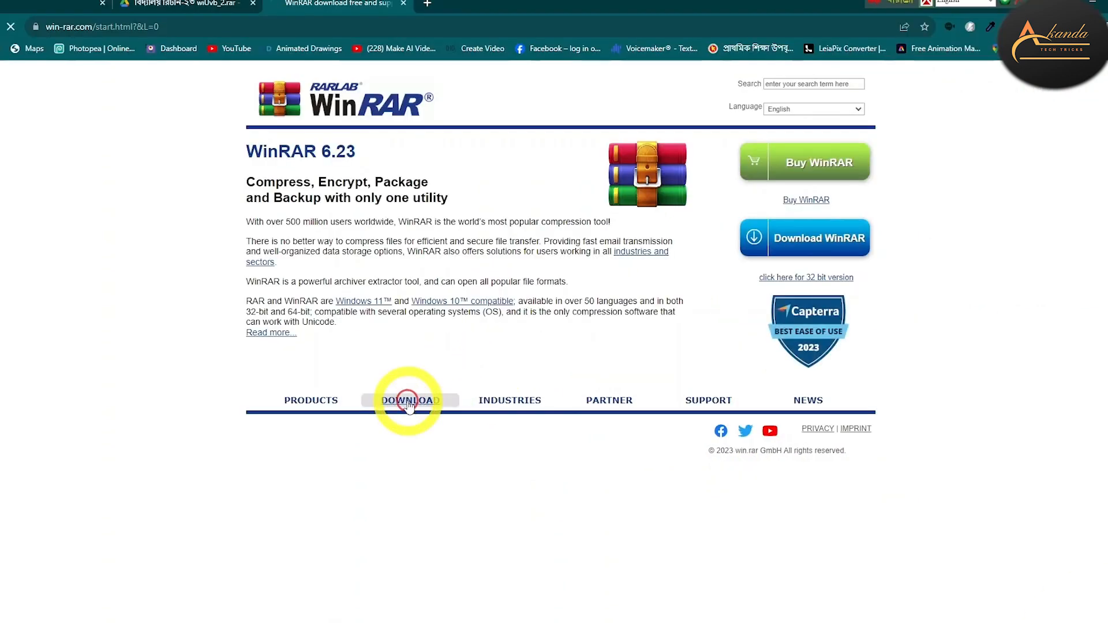
left_click(407, 401)
scroll(407, 405, "down", 5)
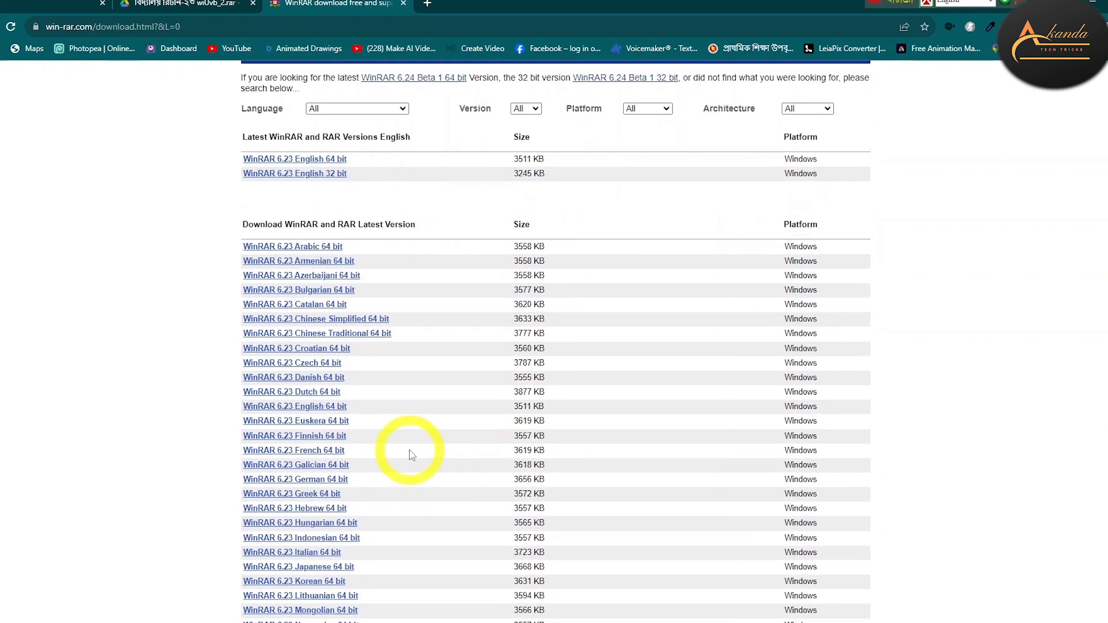
scroll(404, 447, "up", 4)
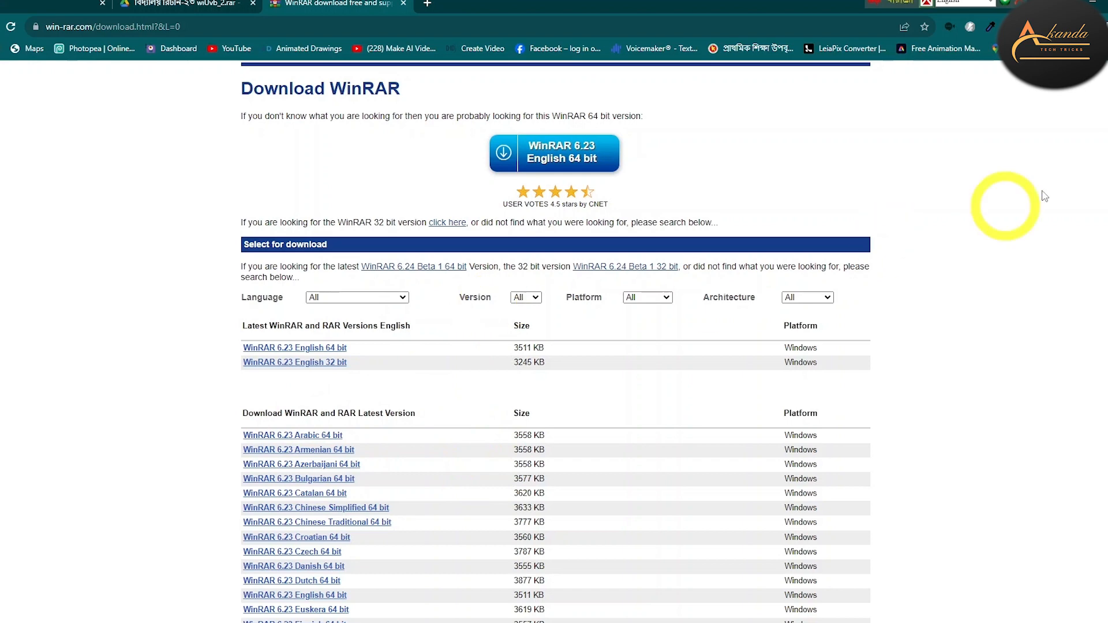
left_click(1096, 2)
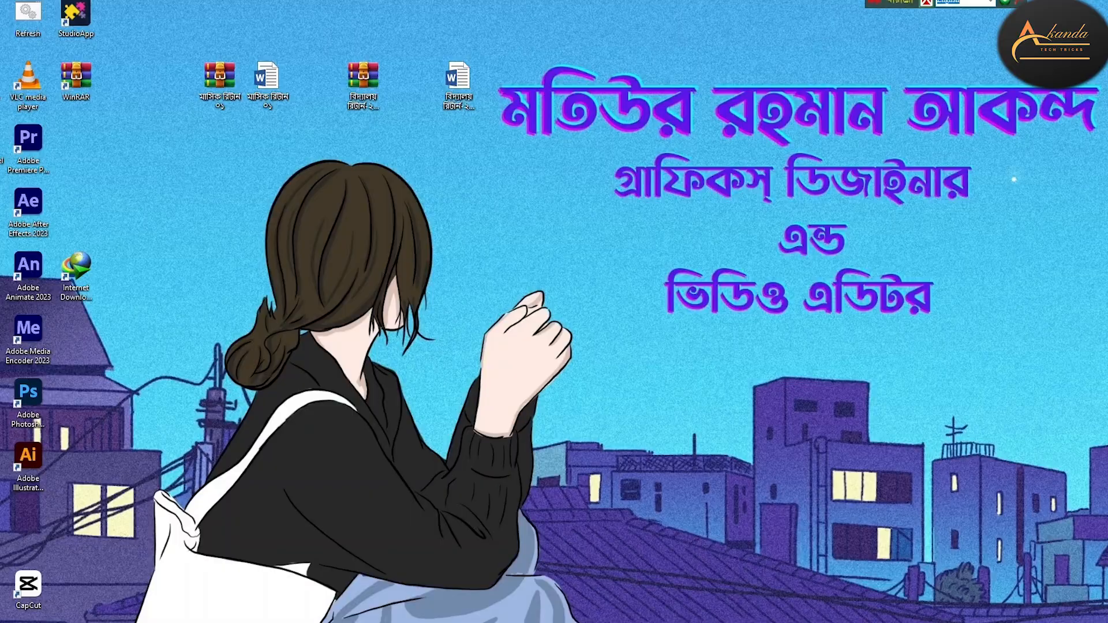
left_click(623, 622)
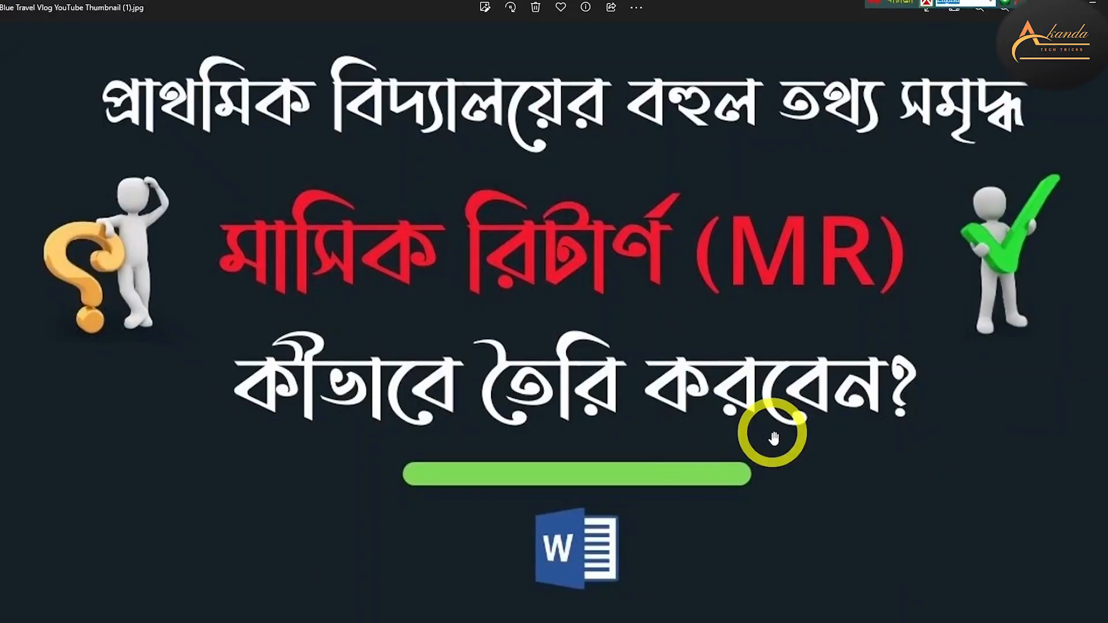